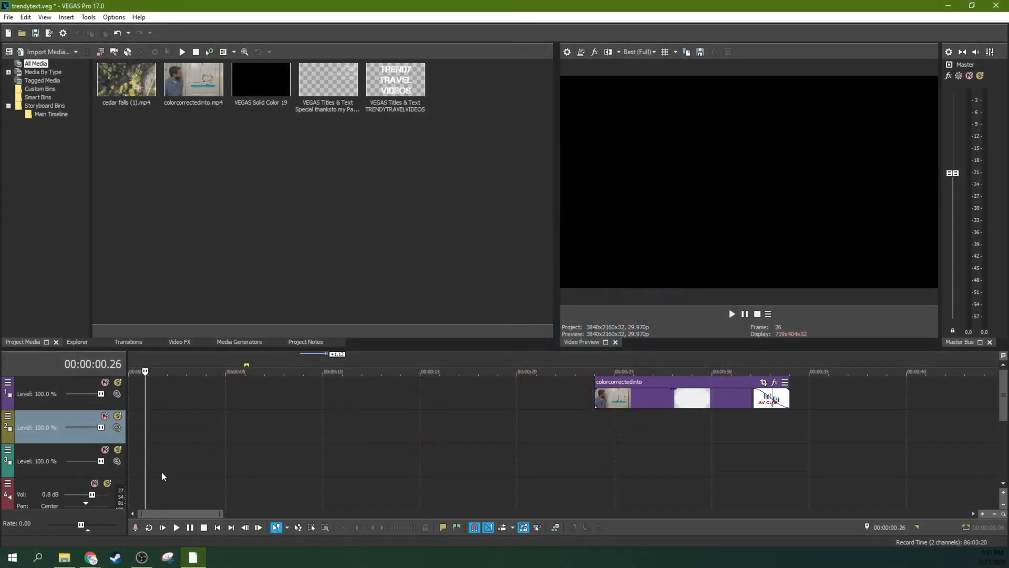
# - Place the TRENDY TRAVEL VIDEOS title on track 2 near the project start
pyautogui.click(173, 444)
pyautogui.click(160, 438)
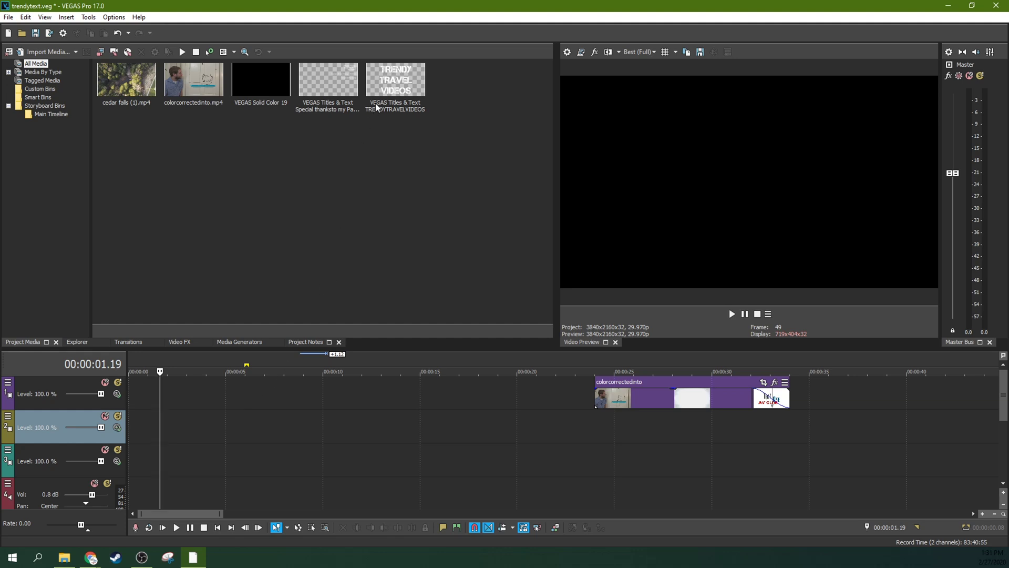
pyautogui.moveTo(375, 103); pyautogui.dragTo(134, 429)
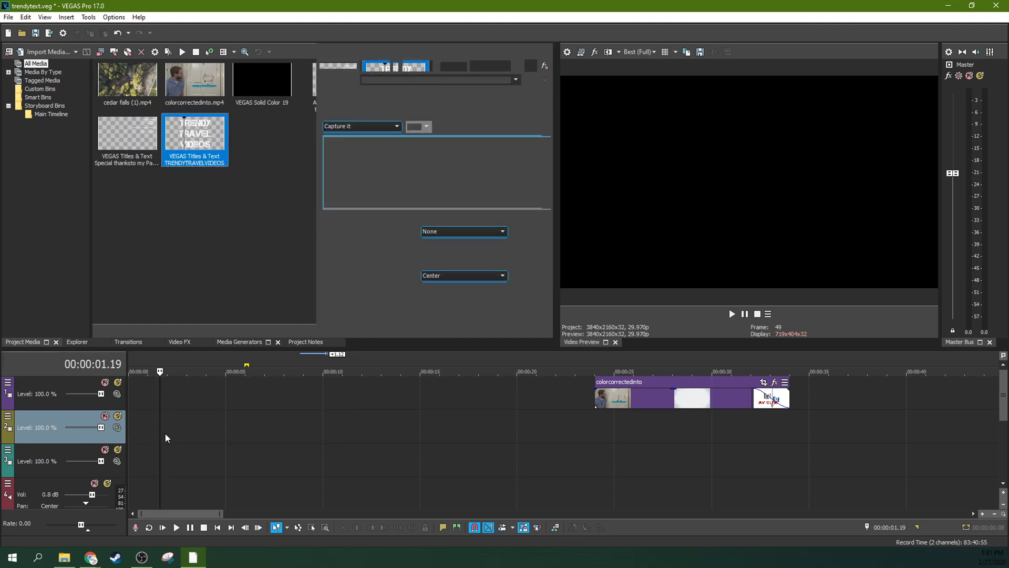
pyautogui.click(165, 432)
pyautogui.click(192, 433)
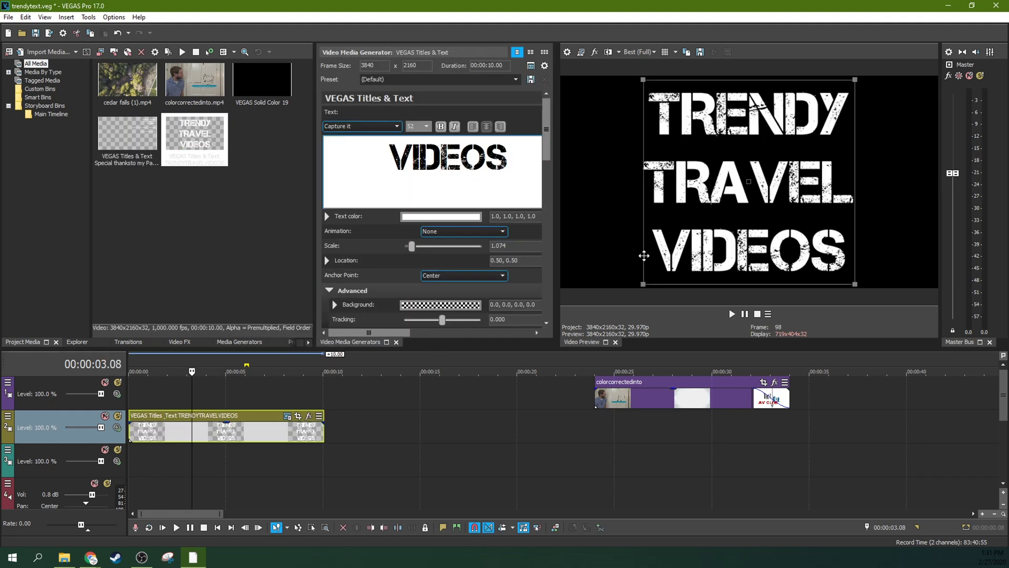
pyautogui.click(512, 151)
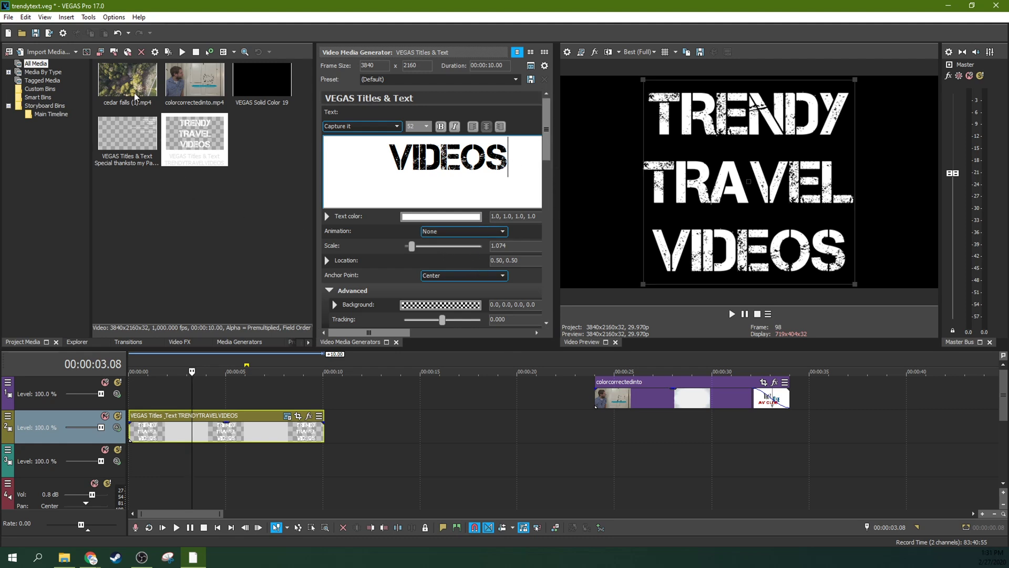
# - Add cedar falls.mp4 to track 3 and scrub its drone footage between 9 and 17 seconds
pyautogui.moveTo(136, 96); pyautogui.dragTo(184, 467)
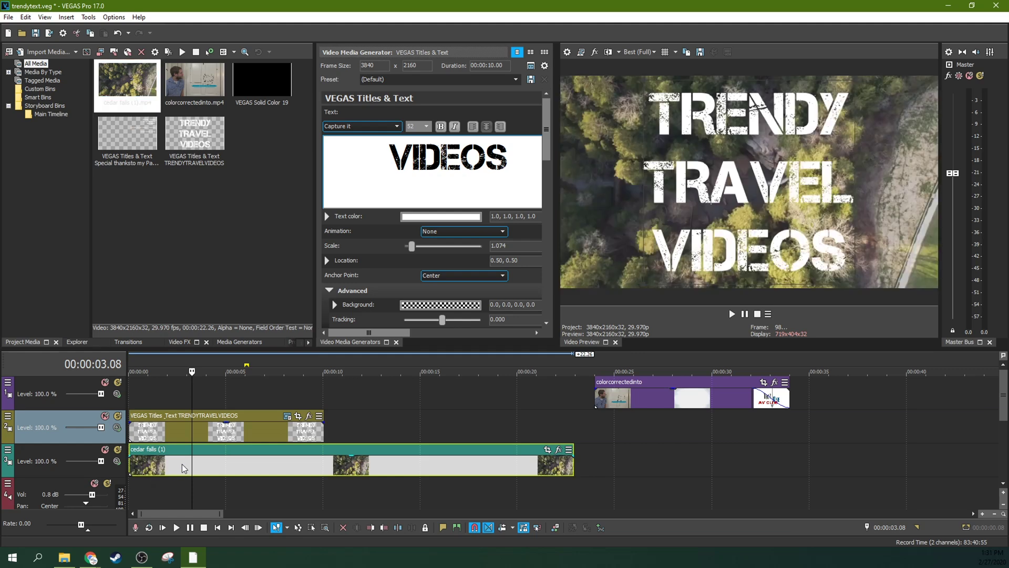
pyautogui.click(182, 467)
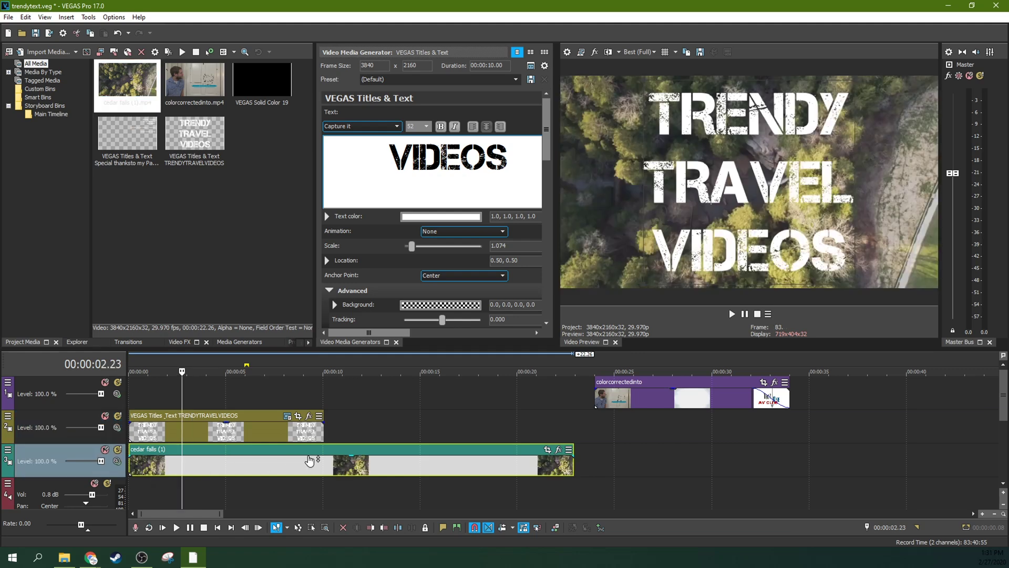
pyautogui.click(390, 457)
pyautogui.click(424, 453)
pyautogui.click(465, 451)
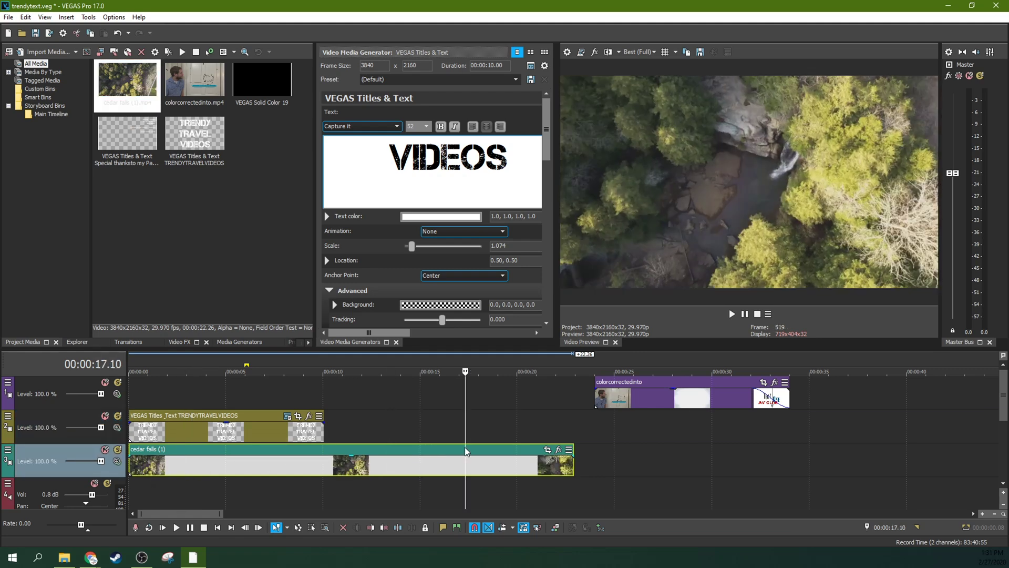
pyautogui.click(314, 474)
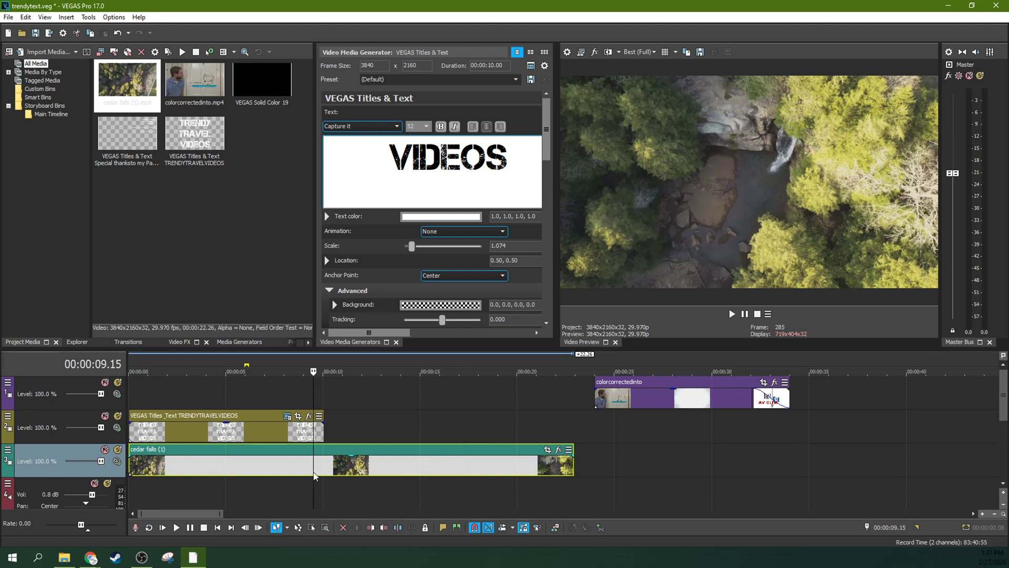
pyautogui.click(352, 472)
pyautogui.click(376, 470)
pyautogui.click(408, 466)
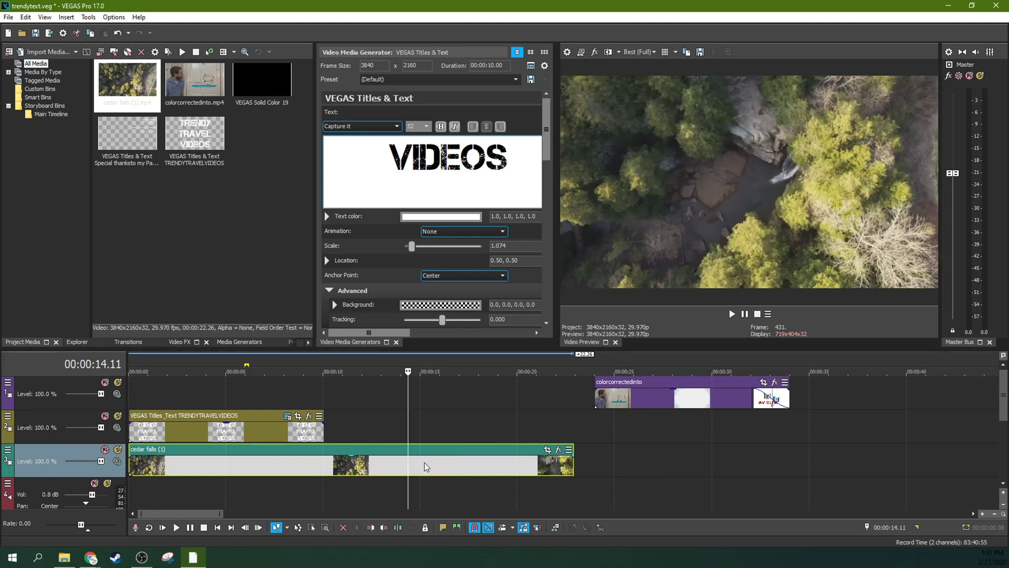
pyautogui.click(441, 465)
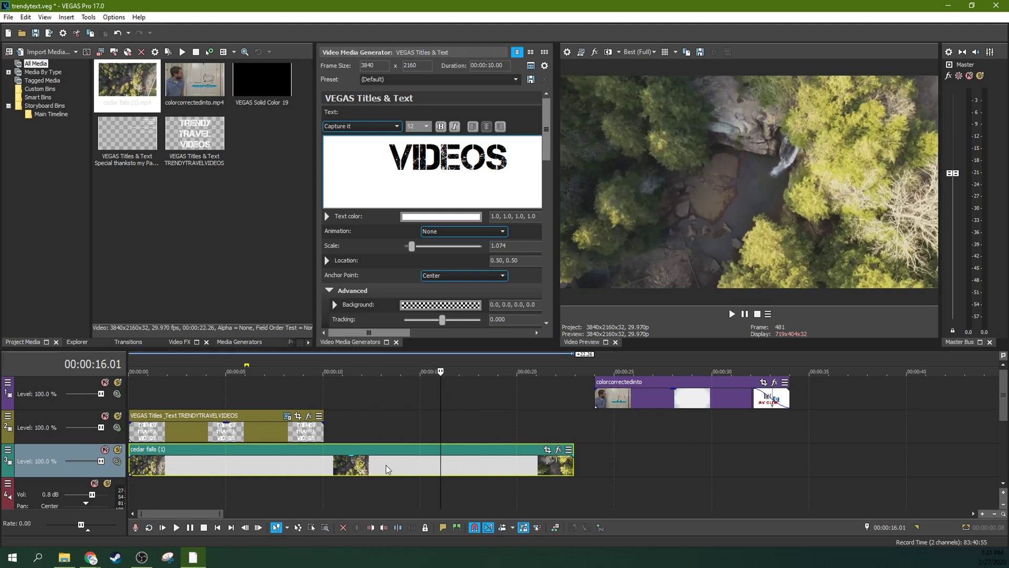
# - Select the title clip on track 2 with the playhead at 00:00:02.06
pyautogui.click(308, 466)
pyautogui.click(262, 430)
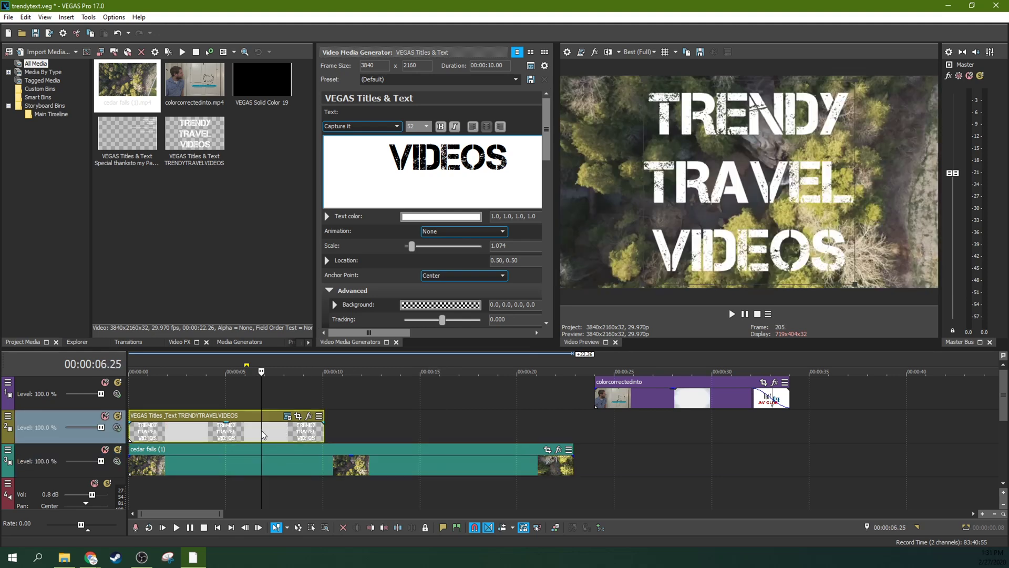
pyautogui.click(171, 437)
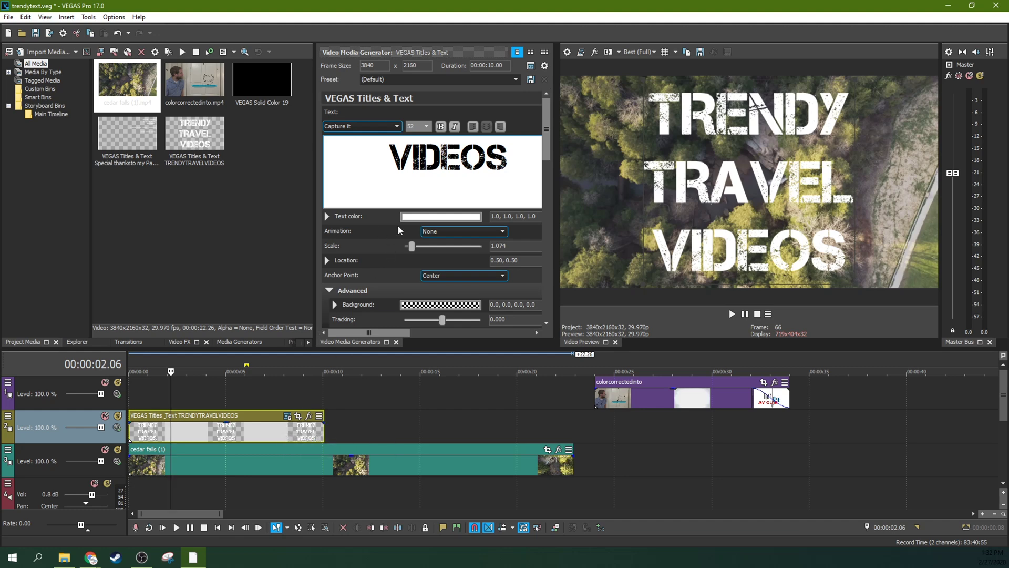
# - Set the title's background colour to fully opaque black (0,0,0,1.0)
pyautogui.click(422, 304)
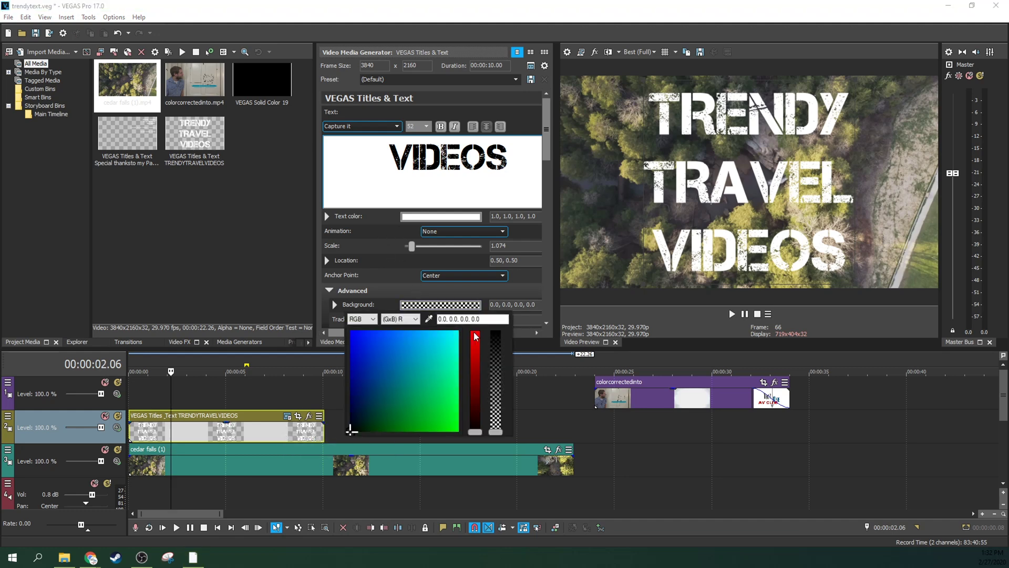
pyautogui.moveTo(496, 432); pyautogui.dragTo(495, 329)
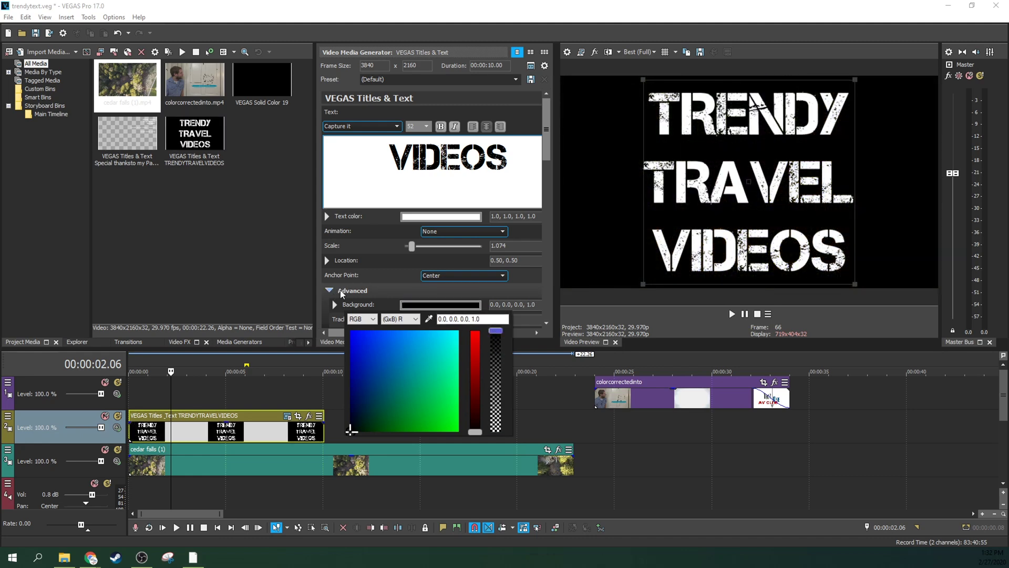
pyautogui.click(389, 296)
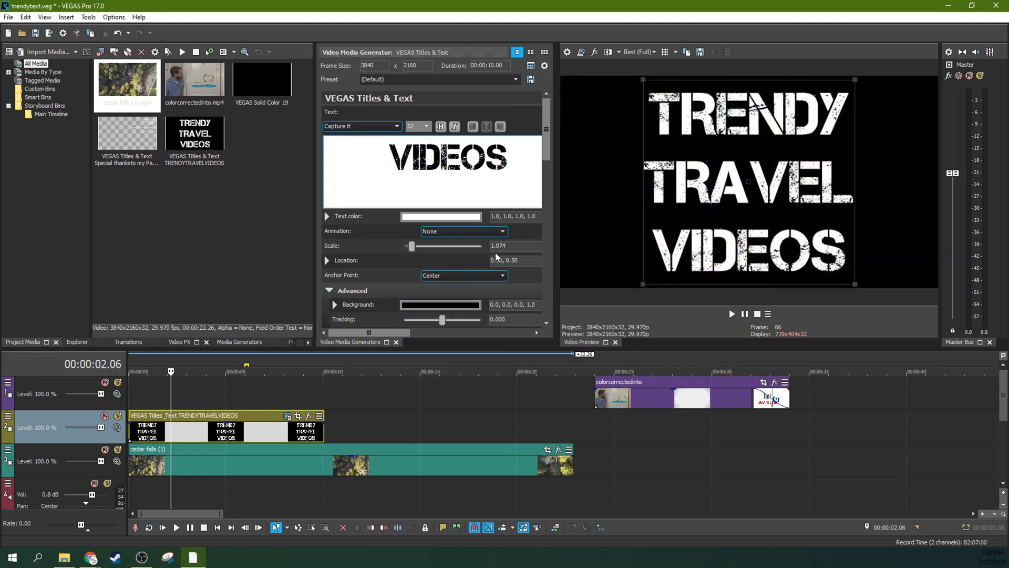
pyautogui.click(226, 345)
# - Add a Sample Text preset to track 2, inspect its Verdana font, then delete it
pyautogui.click(145, 68)
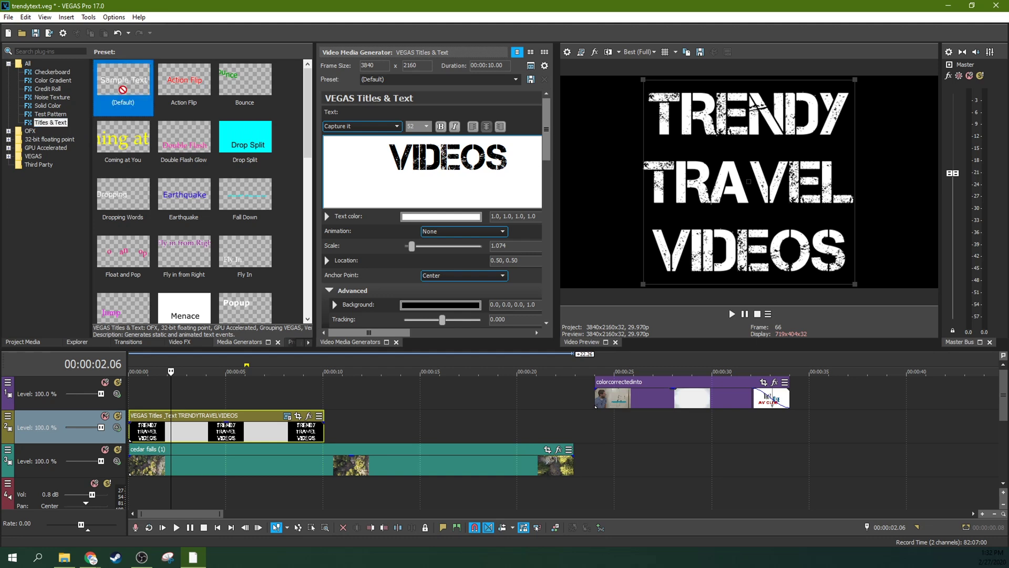
pyautogui.moveTo(123, 84); pyautogui.dragTo(337, 431)
pyautogui.click(367, 402)
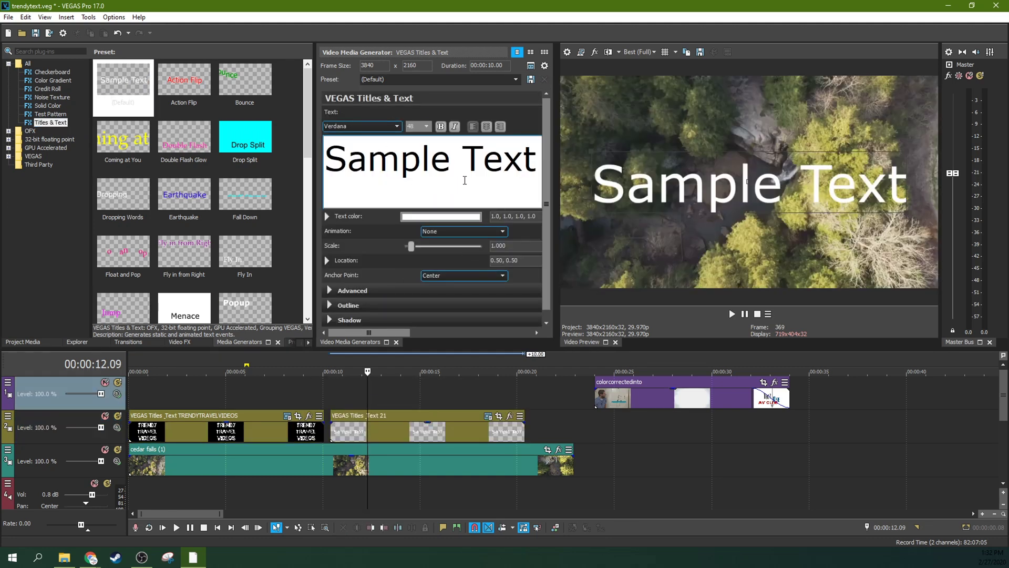
pyautogui.moveTo(536, 160); pyautogui.dragTo(325, 160)
pyautogui.click(397, 126)
pyautogui.click(452, 143)
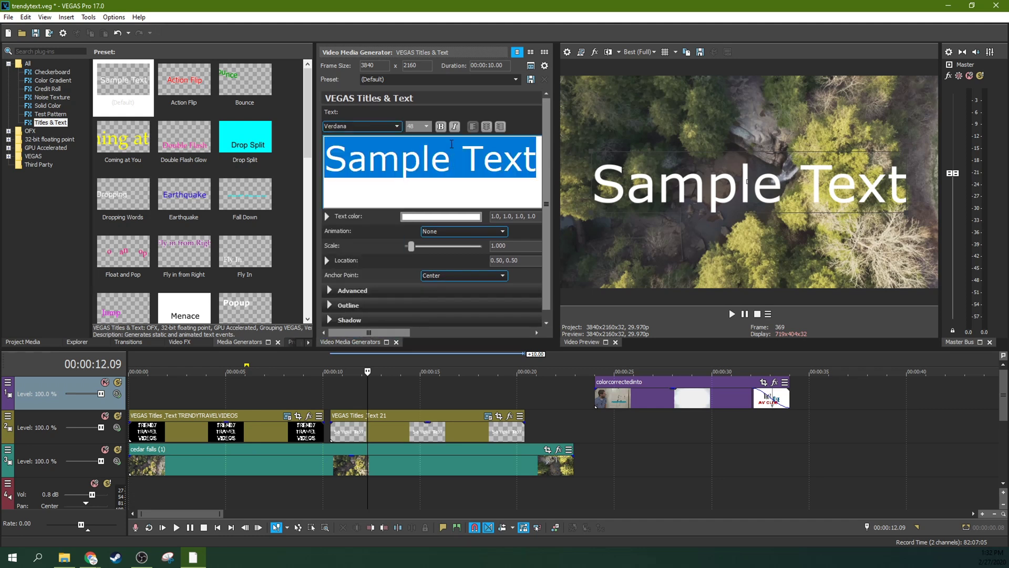
pyautogui.scroll(-1, 547, 158)
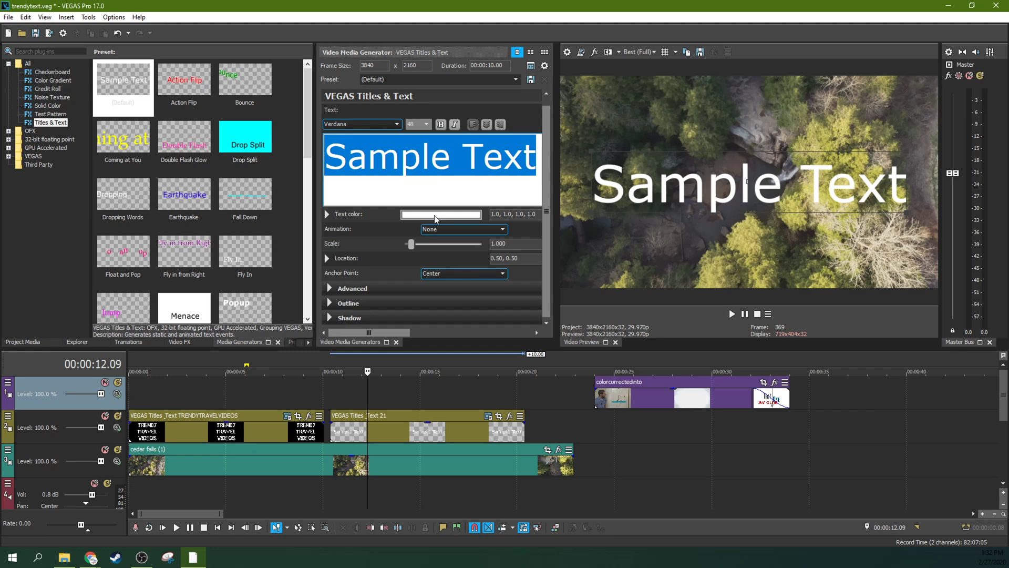
pyautogui.click(443, 427)
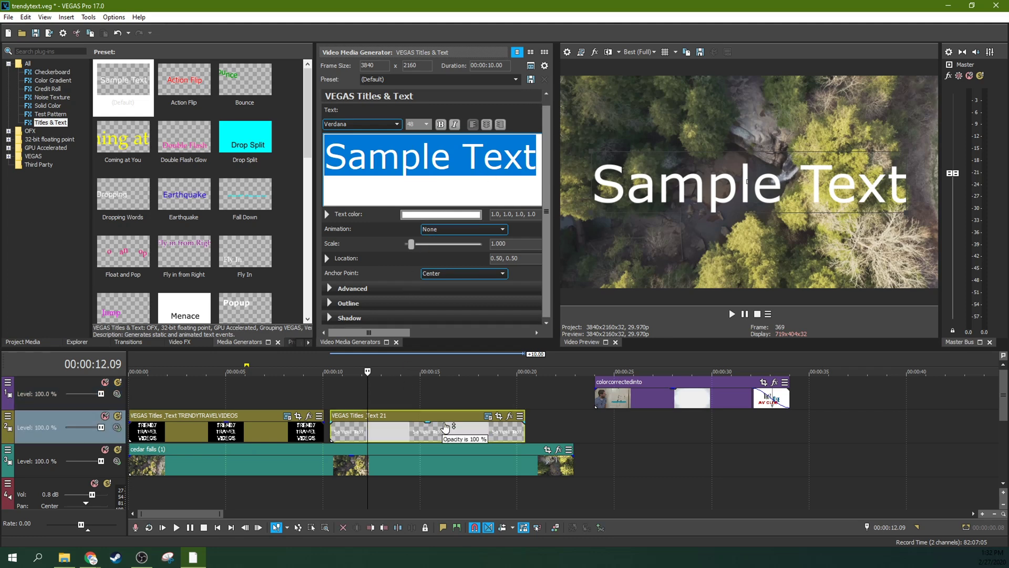
pyautogui.press('Delete')
# - Reopen the TRENDY TRAVEL VIDEOS title's generator settings in a wider panel
pyautogui.click(279, 436)
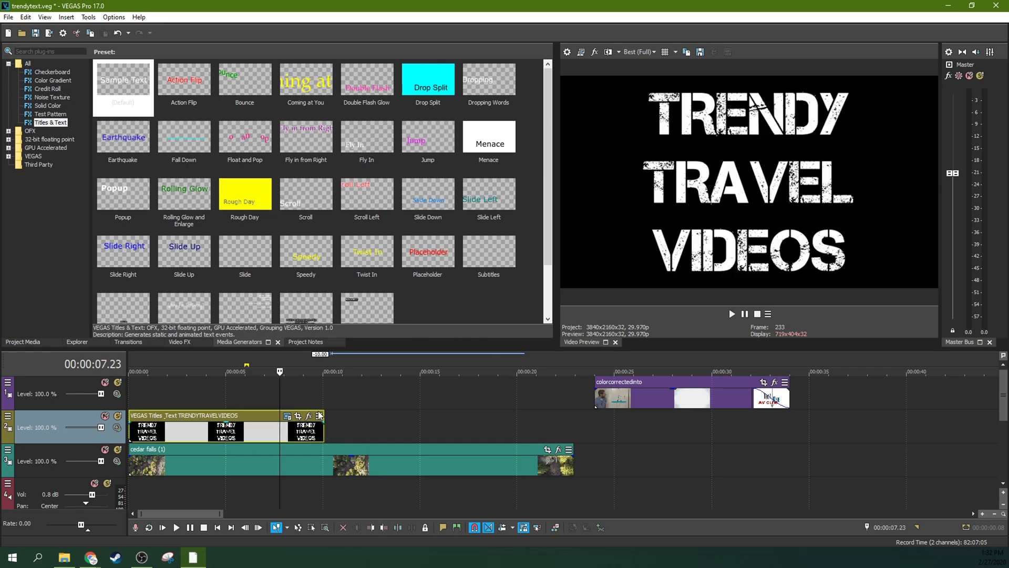
pyautogui.click(286, 418)
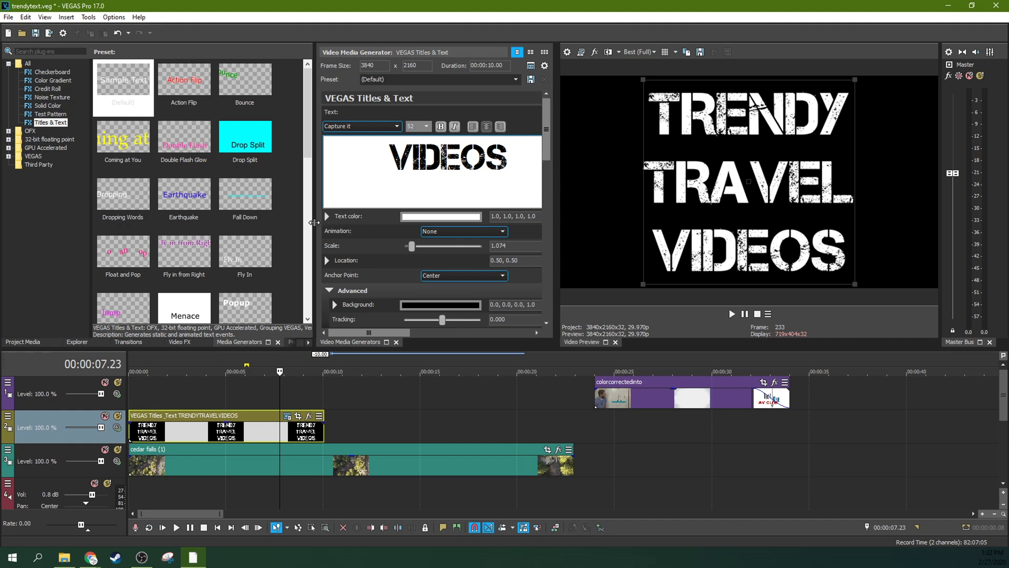
pyautogui.moveTo(314, 222); pyautogui.dragTo(234, 223)
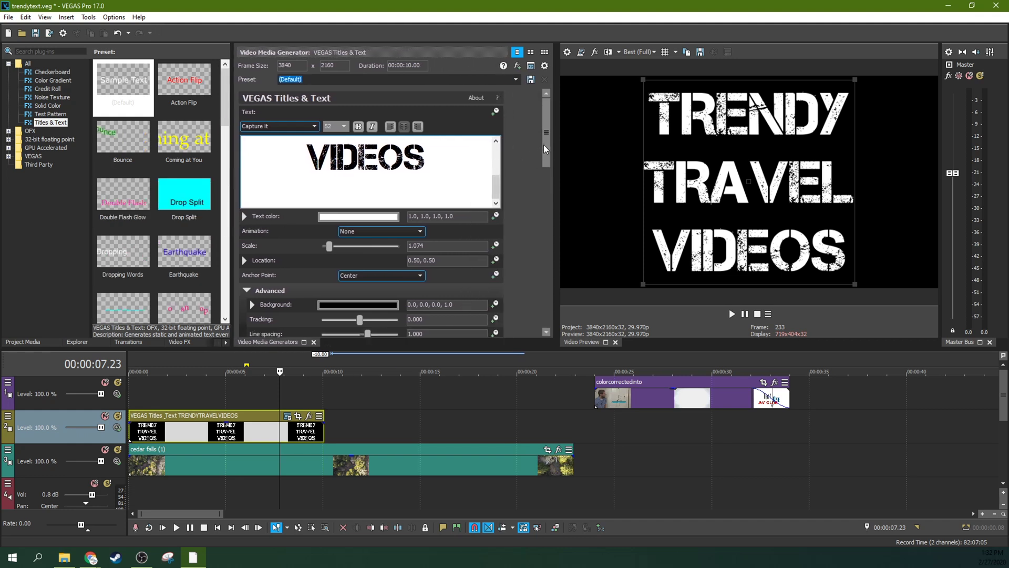
# - Change the title background to mustard brown (0.51, 0.35, 0.15, 1.0)
pyautogui.scroll(-2, 545, 149)
pyautogui.scroll(2, 546, 149)
pyautogui.click(358, 305)
pyautogui.click(293, 390)
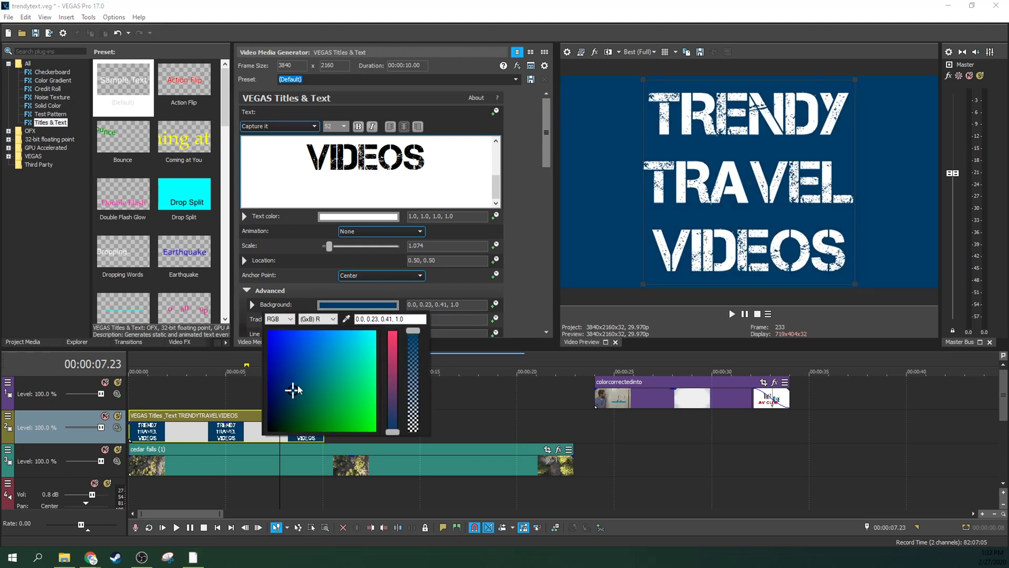
pyautogui.click(296, 385)
pyautogui.moveTo(296, 385); pyautogui.dragTo(333, 387)
pyautogui.moveTo(393, 432); pyautogui.dragTo(303, 416)
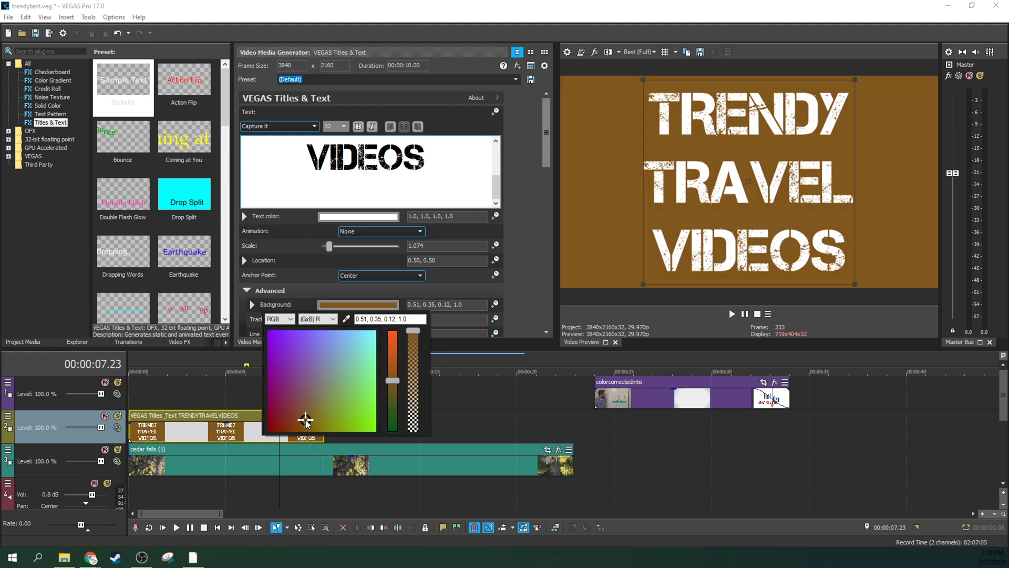
pyautogui.click(375, 293)
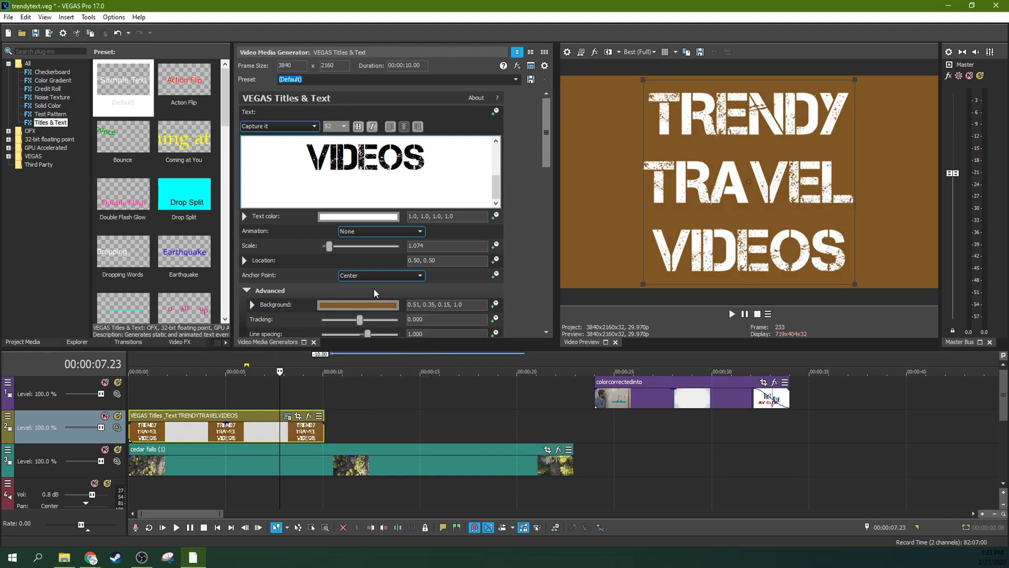
pyautogui.click(191, 385)
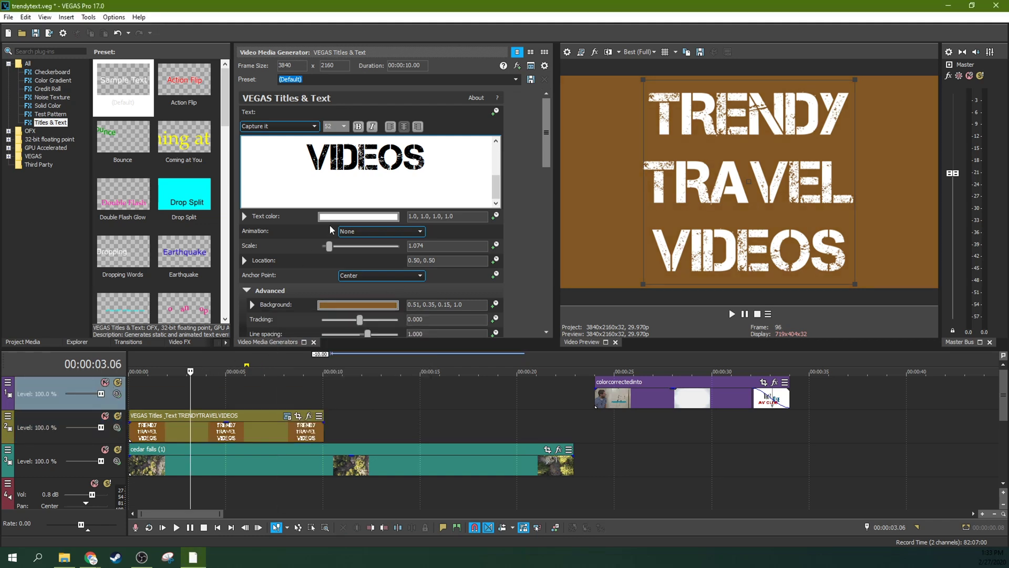
pyautogui.click(368, 216)
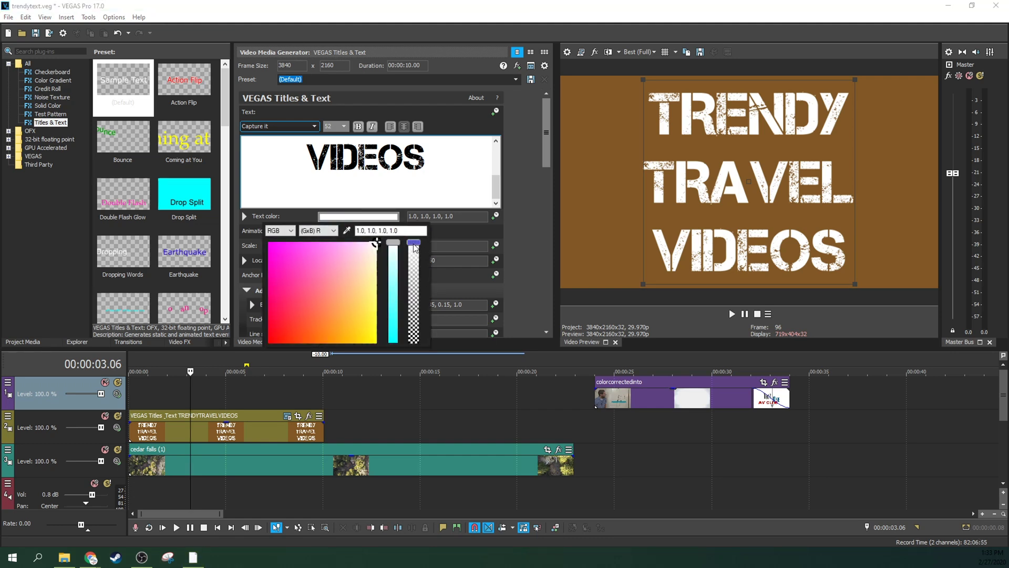
# - Make the title text fully transparent (alpha 0.0) and move to about six seconds
pyautogui.moveTo(415, 266); pyautogui.dragTo(409, 352)
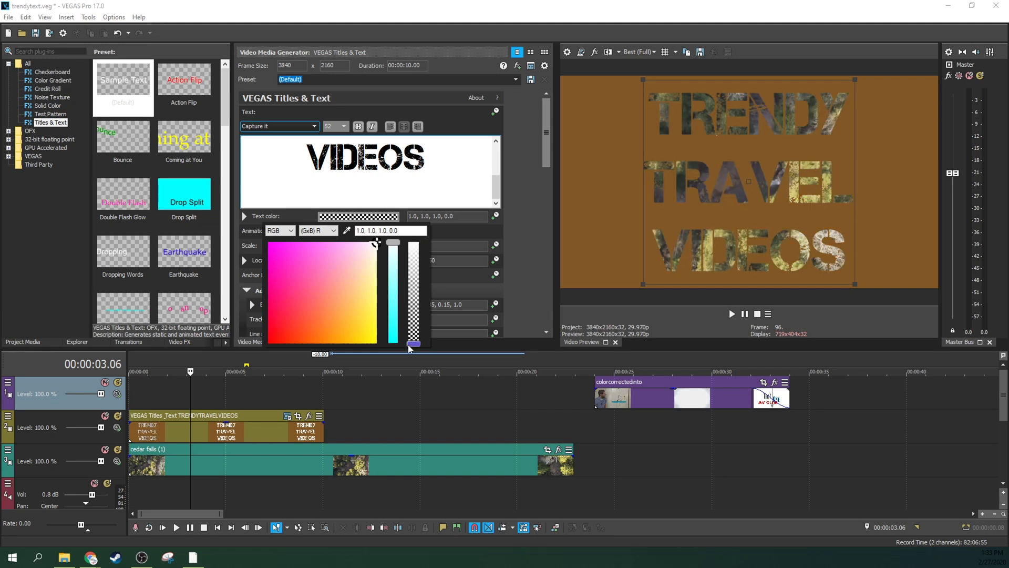
pyautogui.click(268, 400)
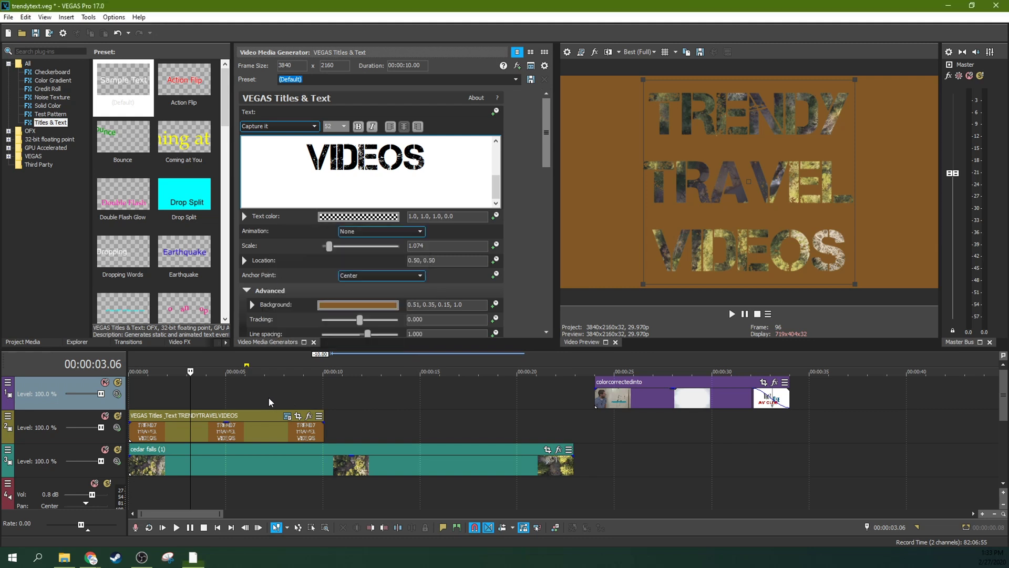
pyautogui.click(261, 397)
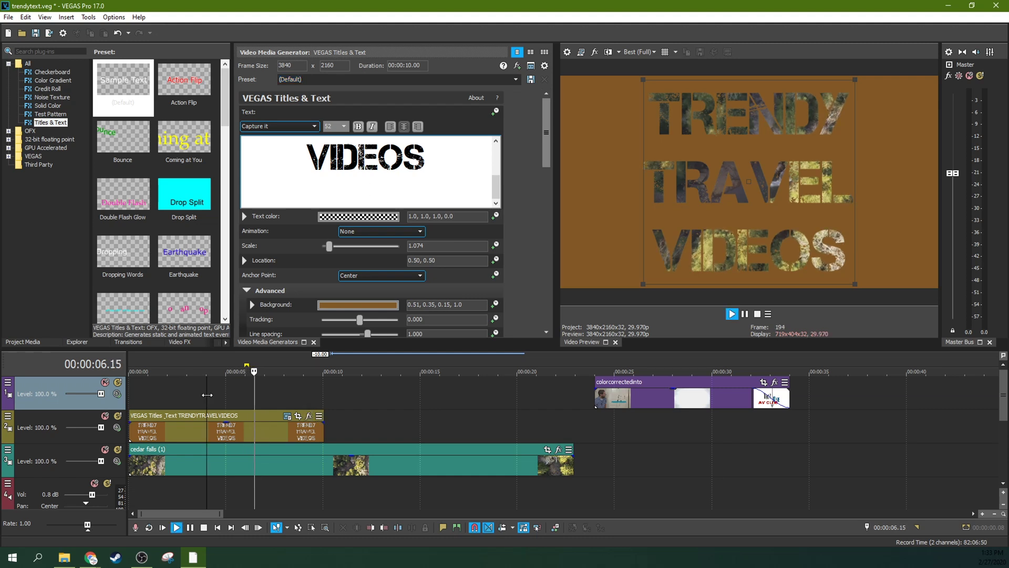
# - Fade out the title event over about its last 1.1 seconds and preview it
pyautogui.press('space')
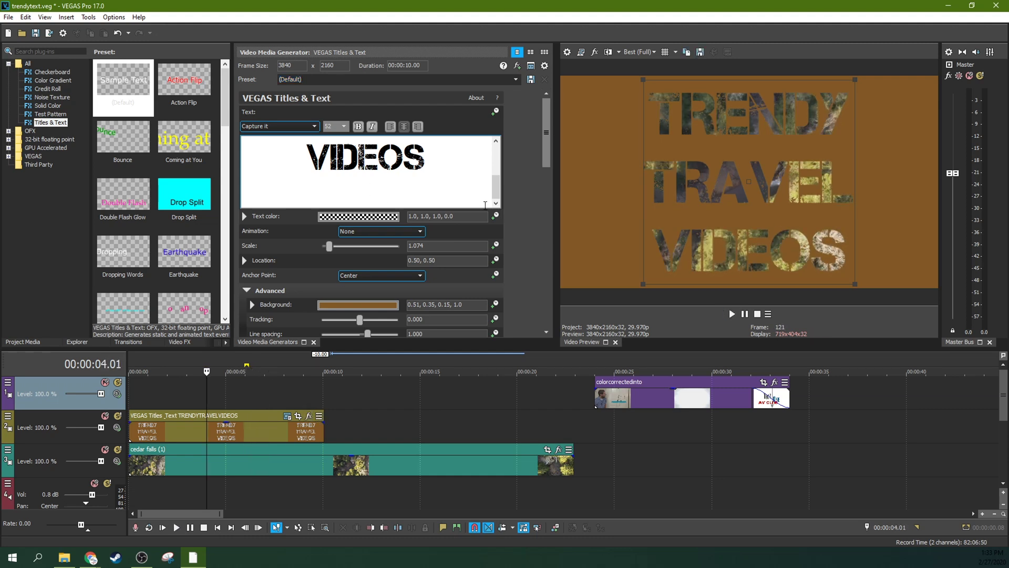
pyautogui.click(265, 397)
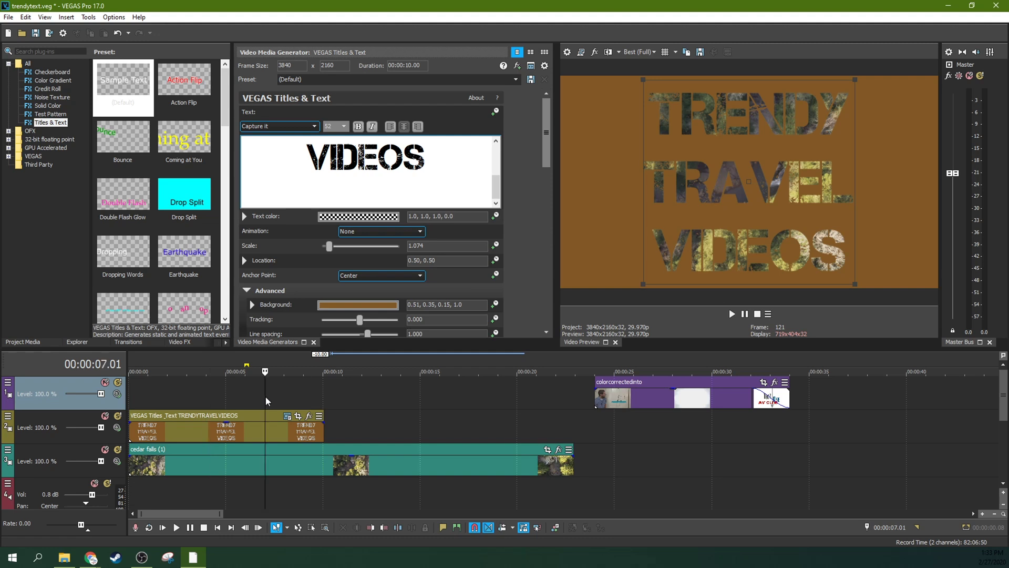
pyautogui.click(298, 393)
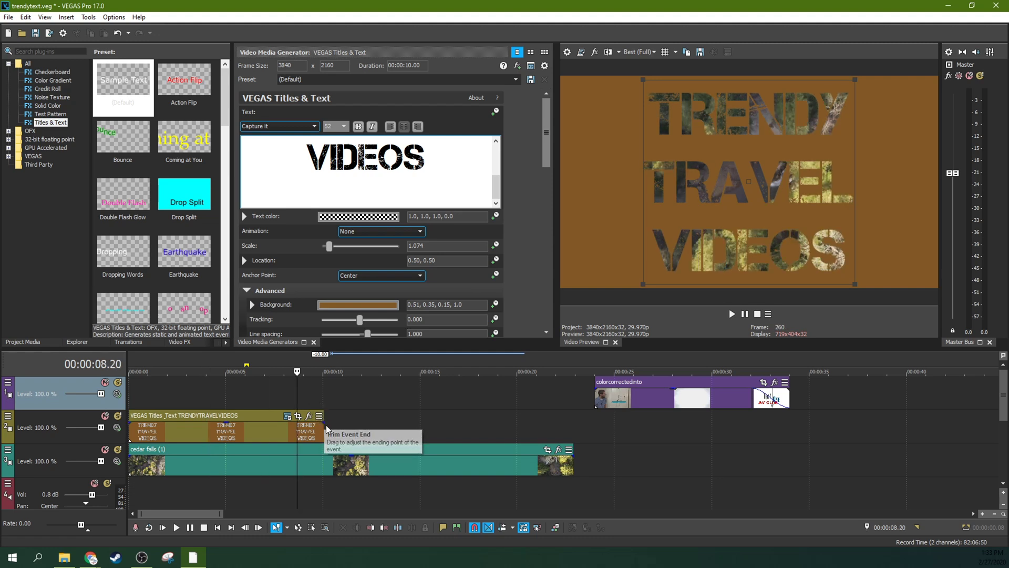
pyautogui.moveTo(324, 422); pyautogui.dragTo(292, 426)
pyautogui.click(294, 395)
pyautogui.press('space')
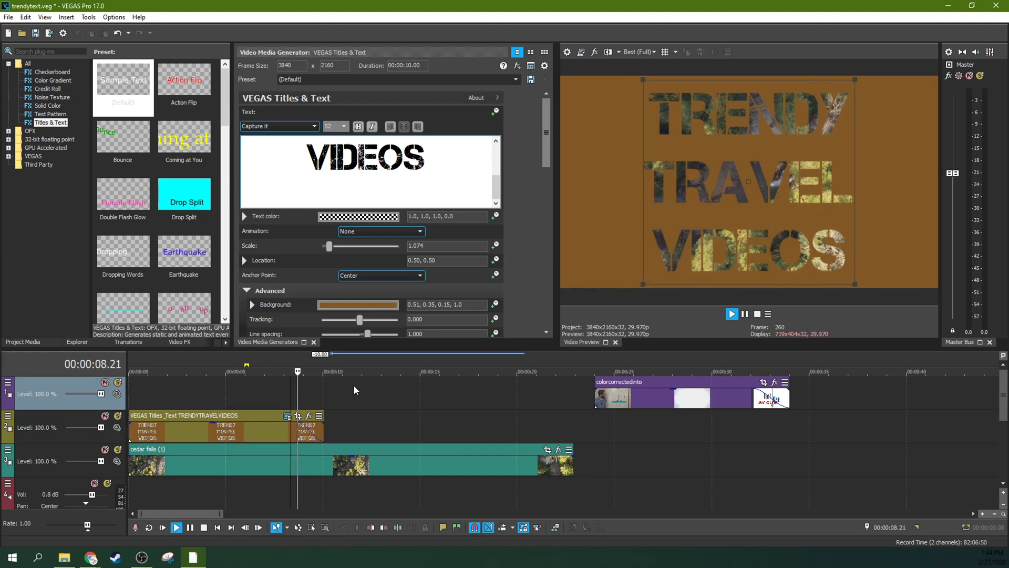
pyautogui.press('space')
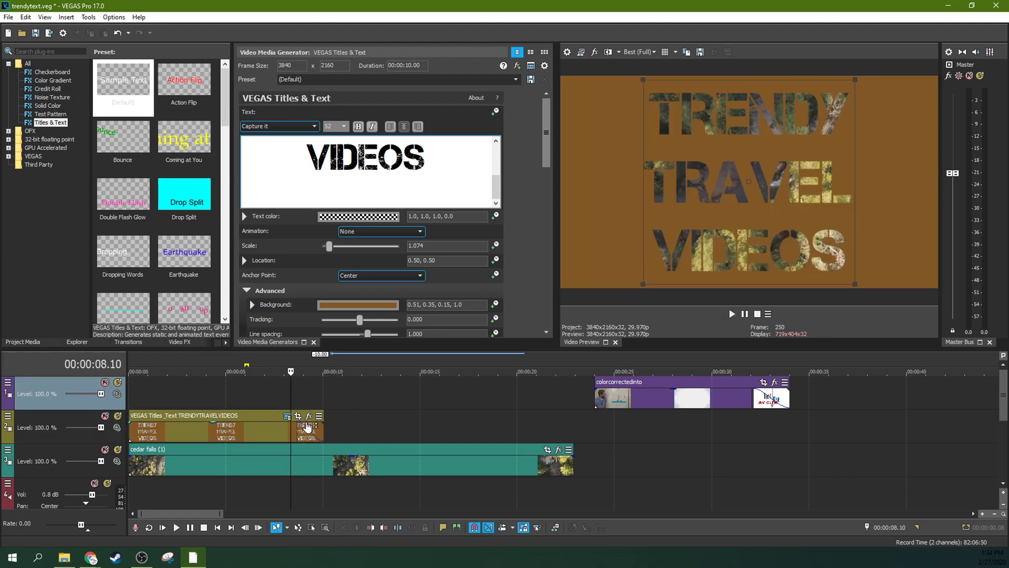
# - Fine-tune the fade-out to 00:00:01.04, preview, and bring up the event's Fade Type options
pyautogui.moveTo(299, 421)
pyautogui.mouseDown()
pyautogui.moveTo(316, 422)
pyautogui.moveTo(301, 421)
pyautogui.mouseUp()
pyautogui.click(302, 400)
pyautogui.press('space')
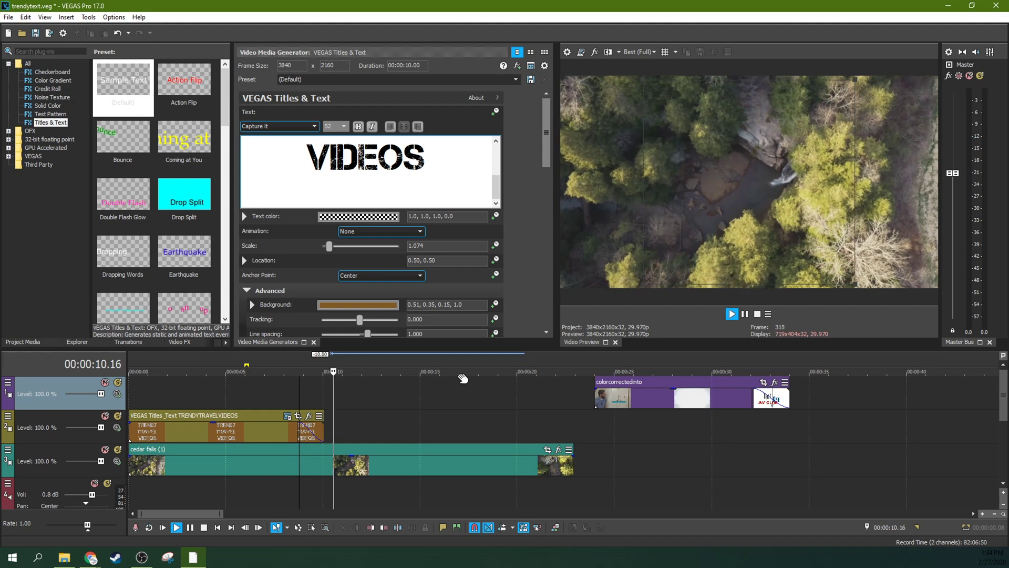
pyautogui.press('space')
pyautogui.rightClick(318, 439)
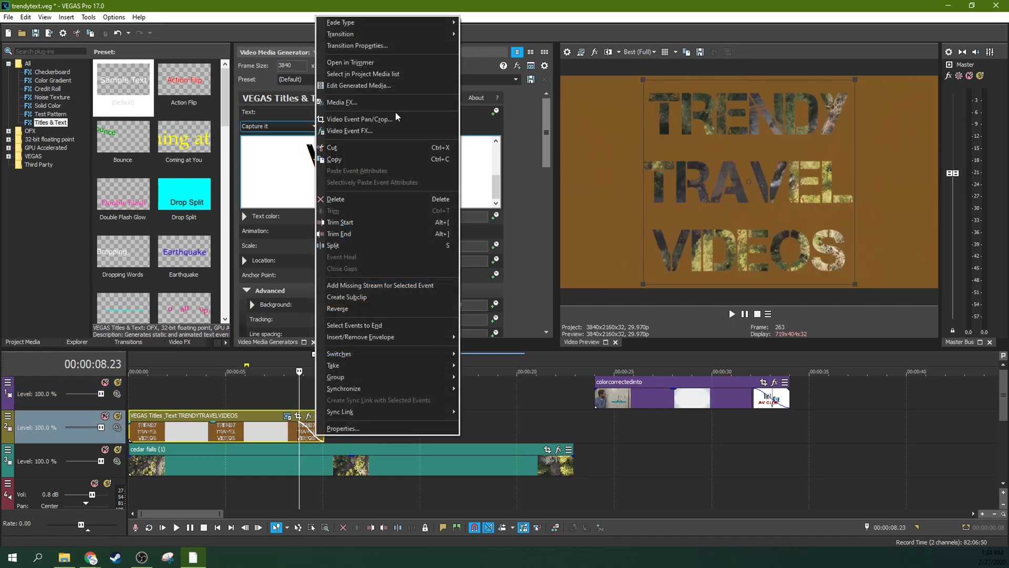
pyautogui.moveTo(409, 29)
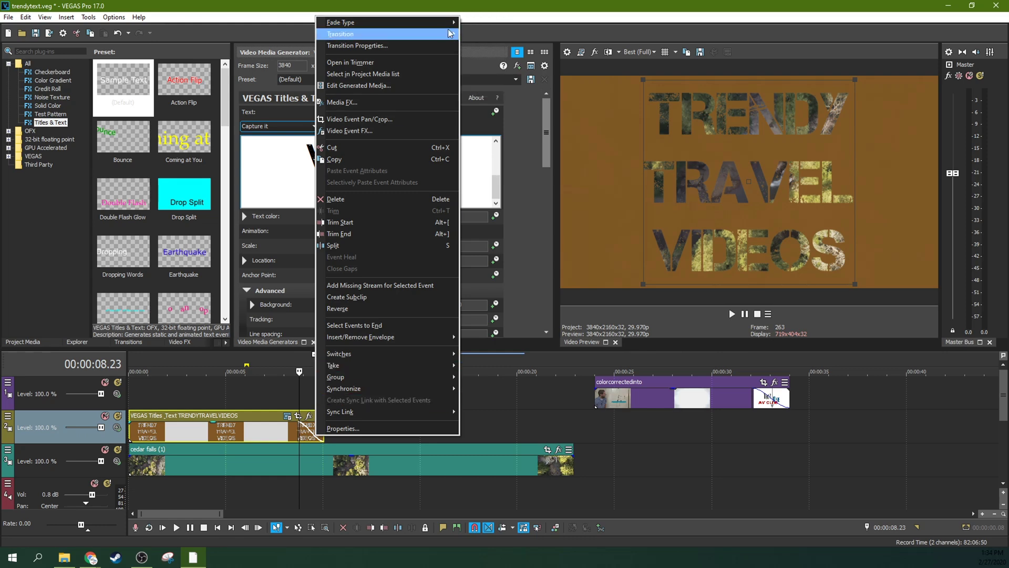
# - Give the title's fade-out a different curve shape and preview it
pyautogui.click(474, 56)
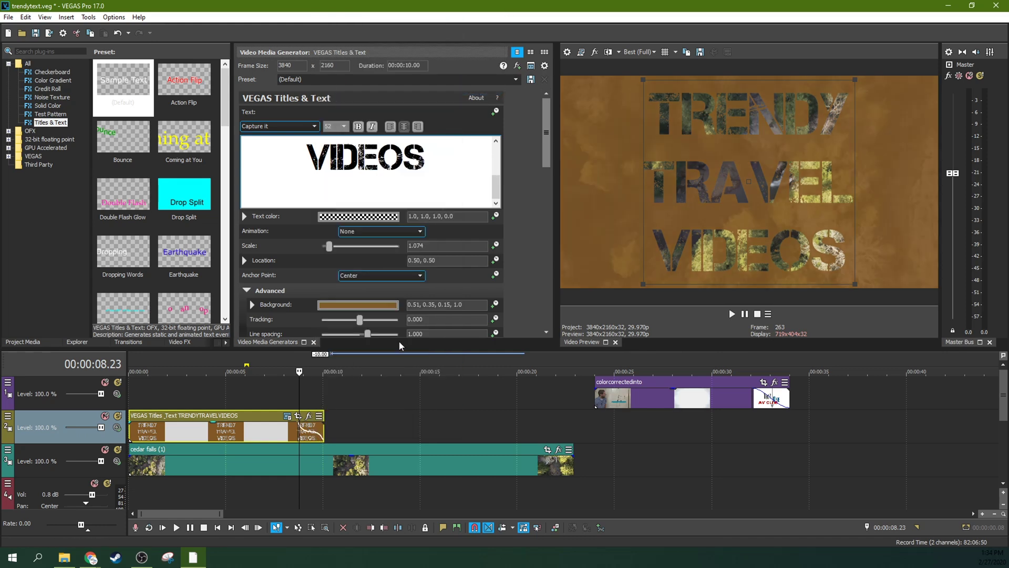
pyautogui.press('space')
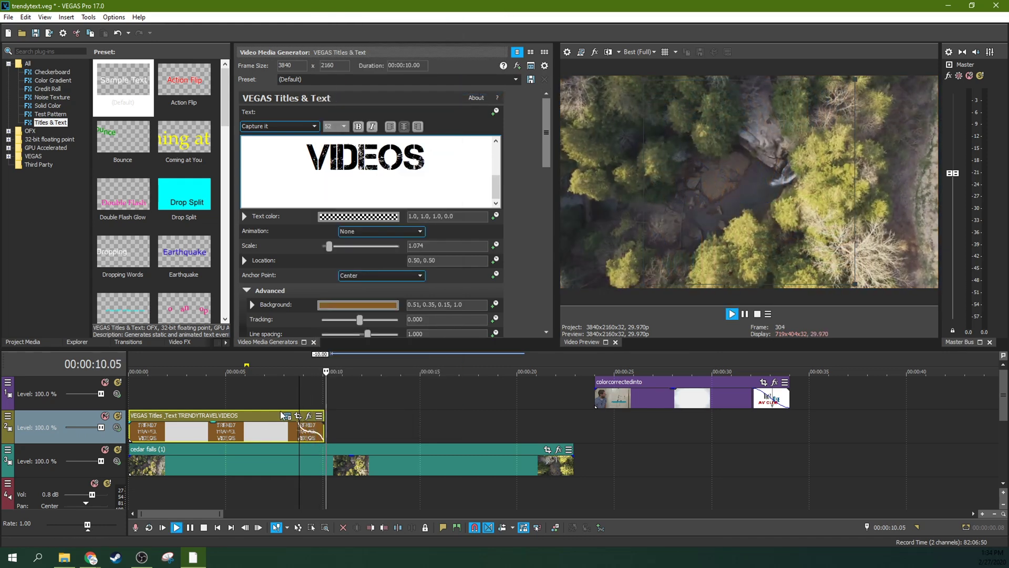
pyautogui.click(321, 393)
pyautogui.press('space')
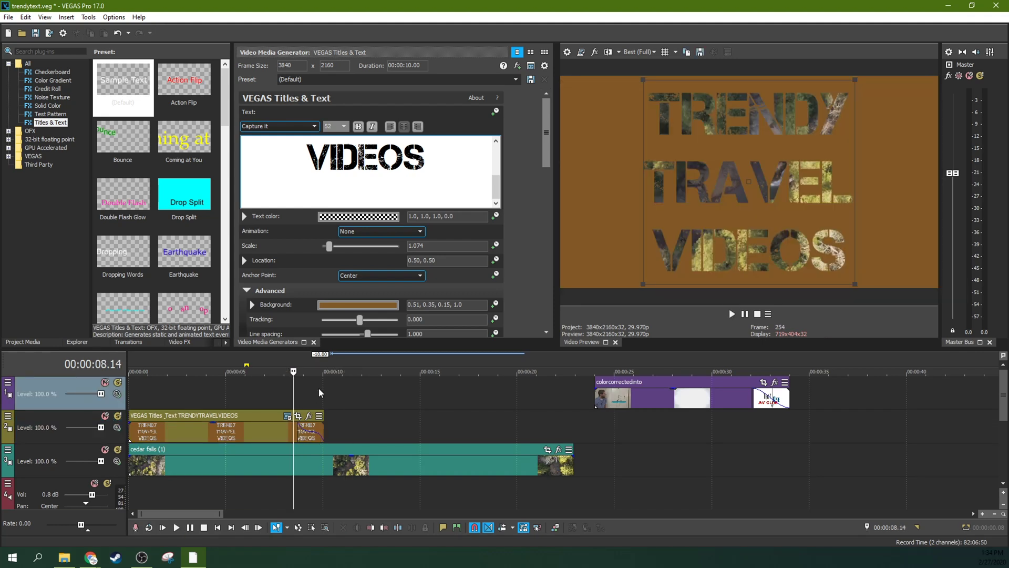
# - Change the title background to mustard gold (0.68, 0.51, 0.04) and preview it
pyautogui.click(350, 305)
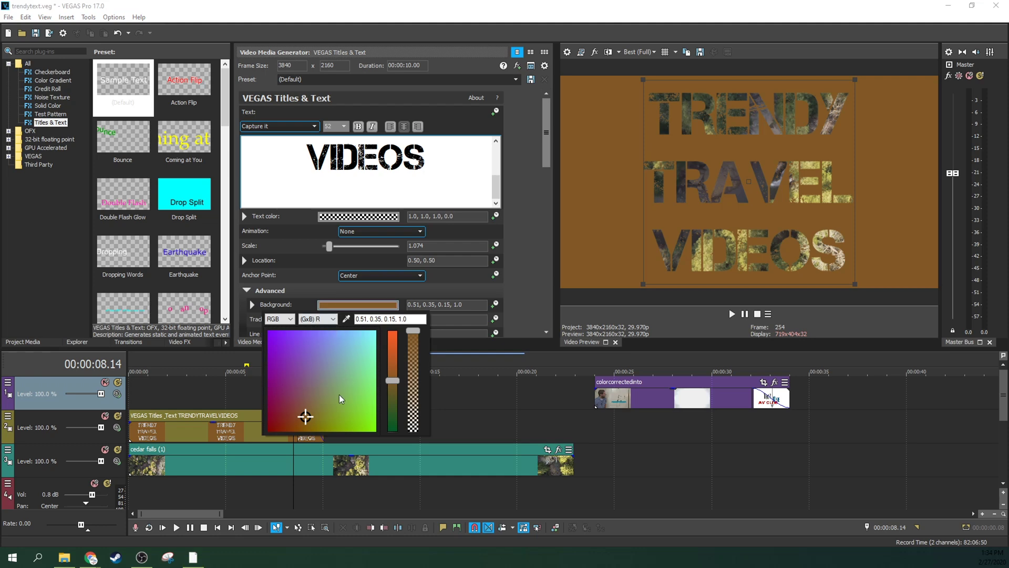
pyautogui.click(340, 403)
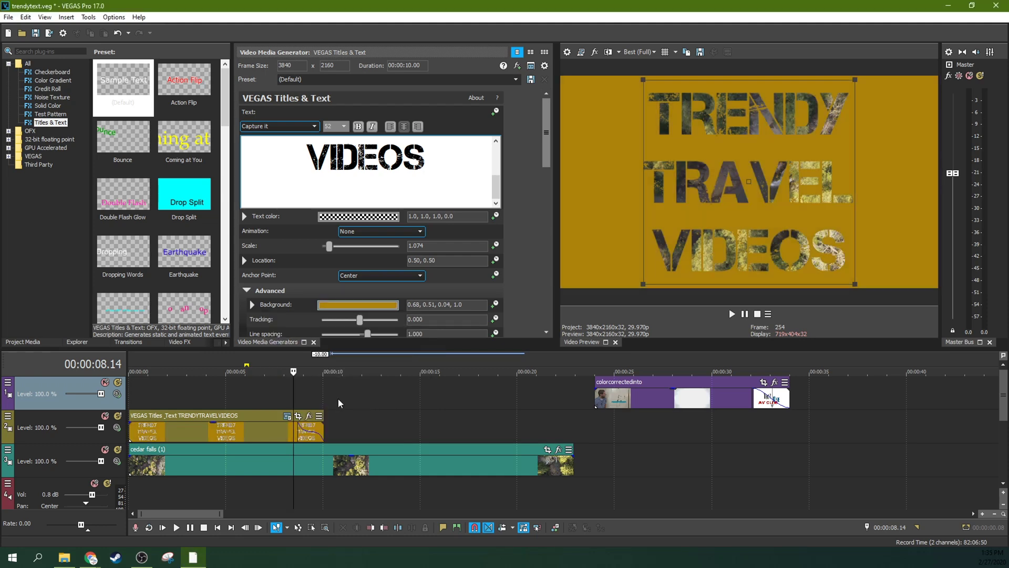
pyautogui.click(732, 314)
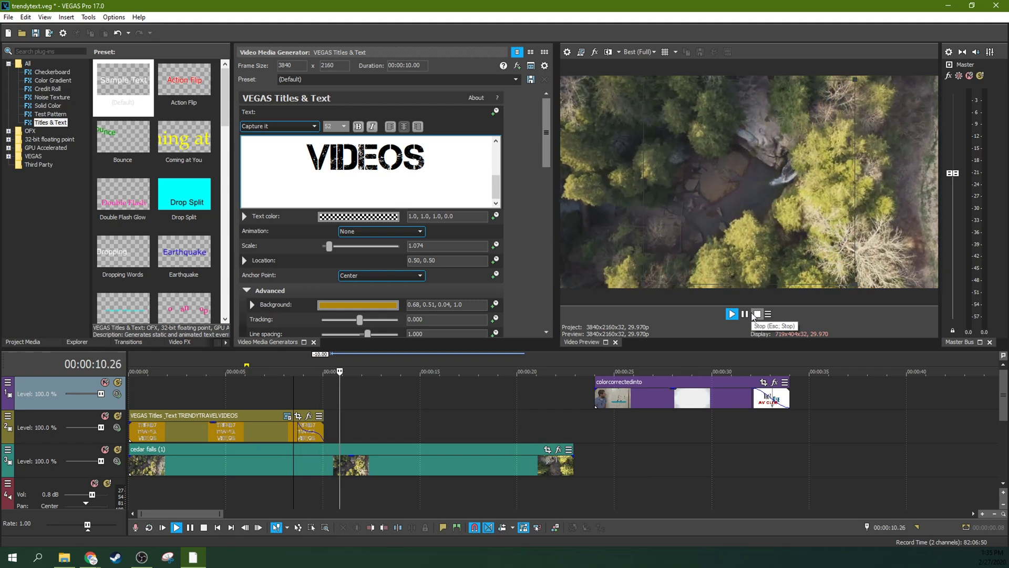
pyautogui.click(753, 315)
pyautogui.click(314, 398)
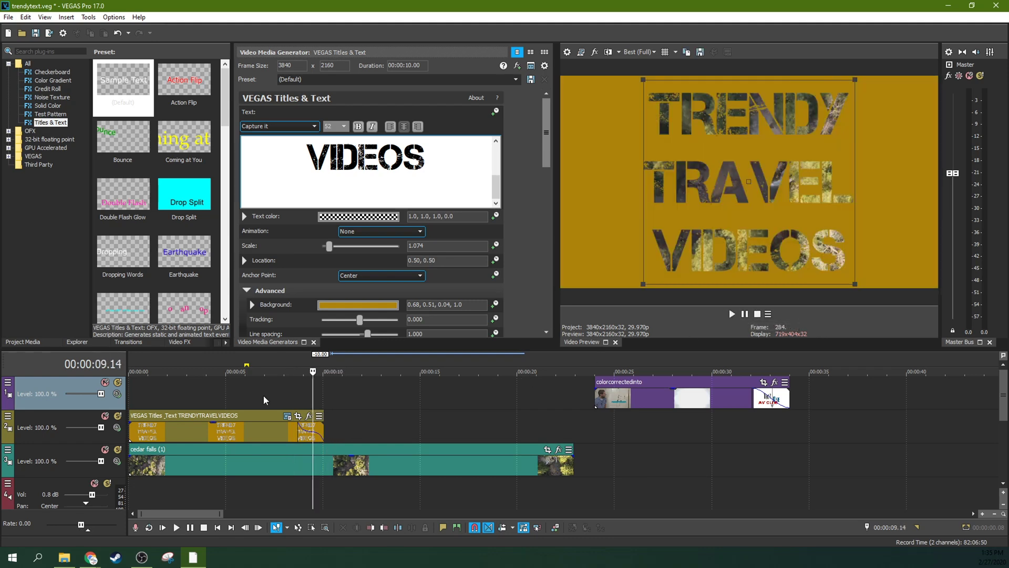
pyautogui.click(263, 395)
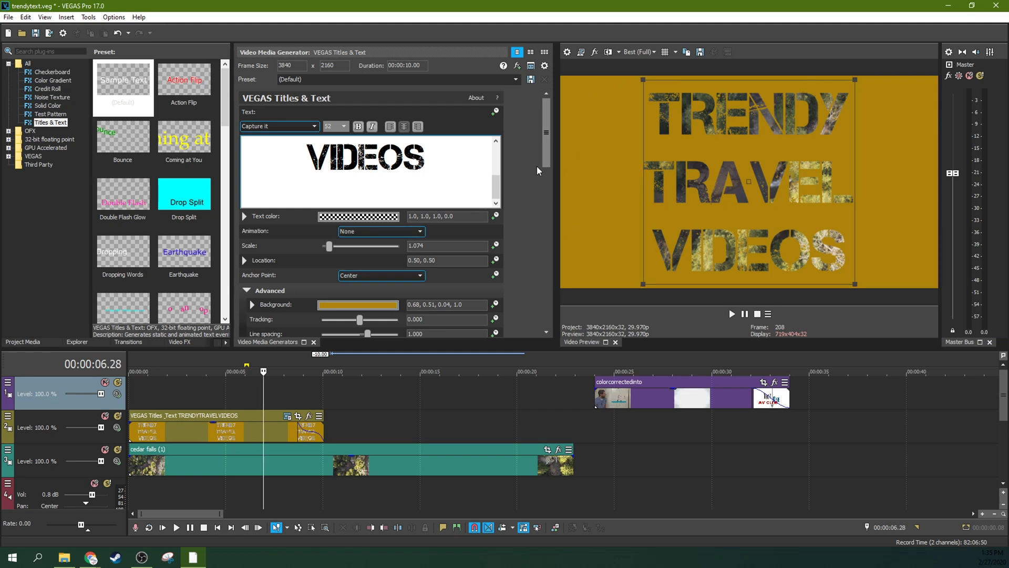
pyautogui.scroll(-2, 529, 222)
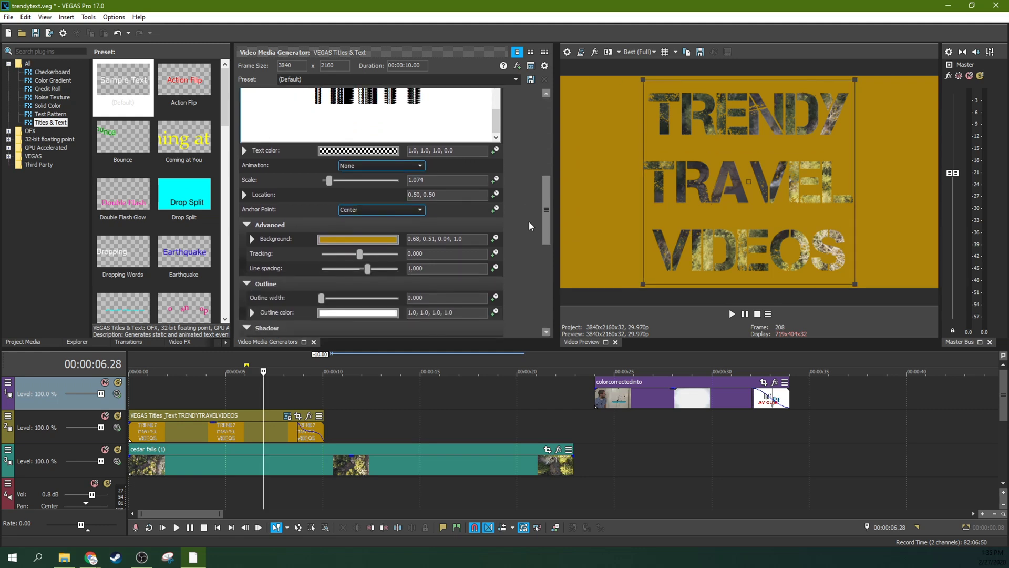
pyautogui.click(297, 416)
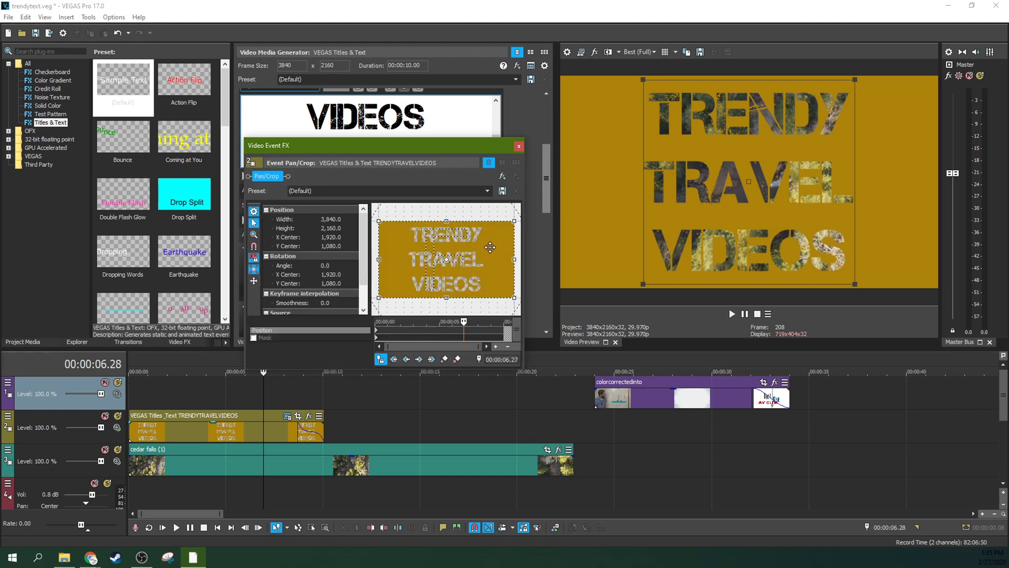
pyautogui.click(520, 146)
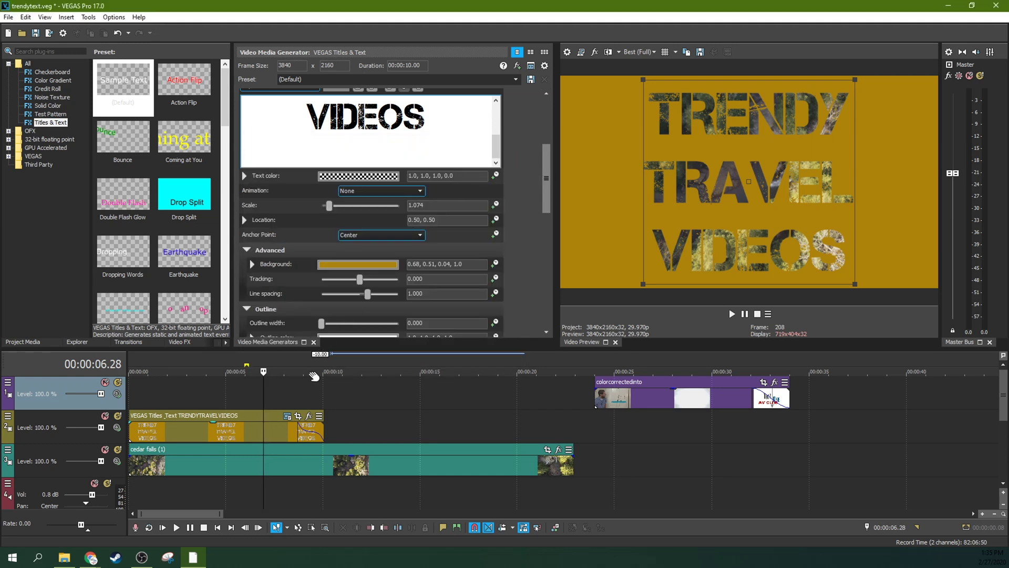
pyautogui.click(293, 388)
pyautogui.click(283, 390)
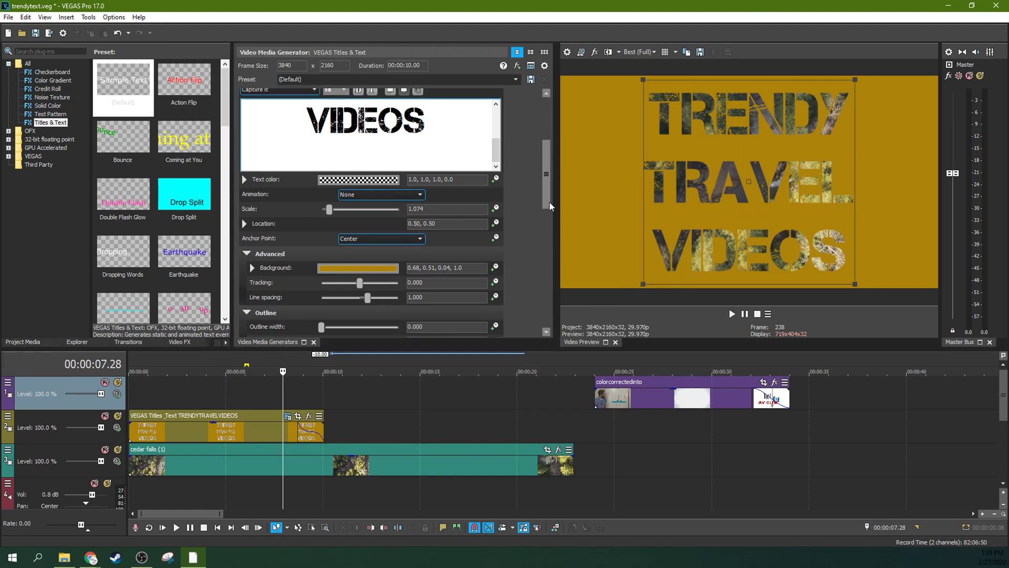
pyautogui.moveTo(550, 203); pyautogui.dragTo(550, 156)
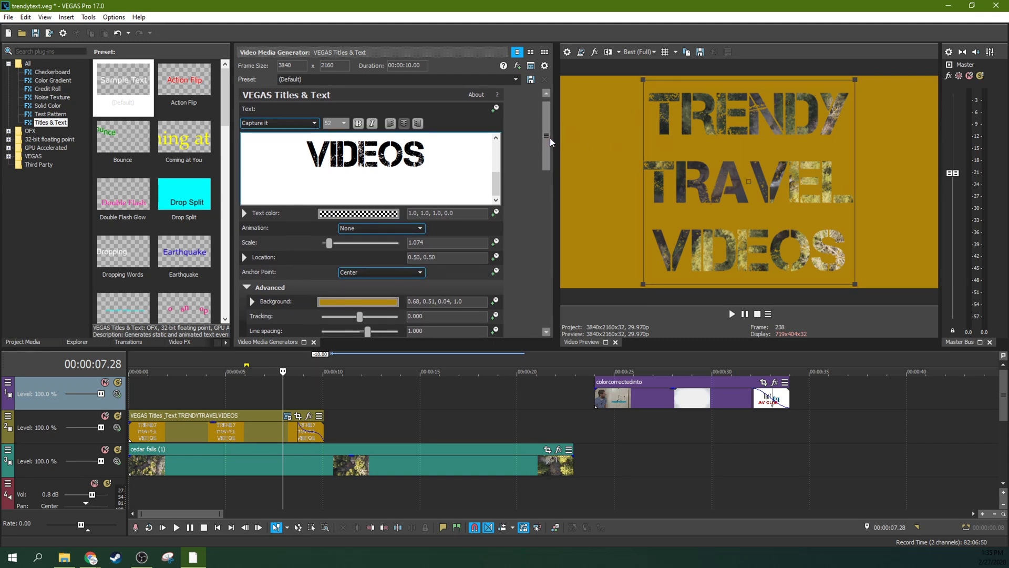
pyautogui.moveTo(549, 138); pyautogui.dragTo(546, 176)
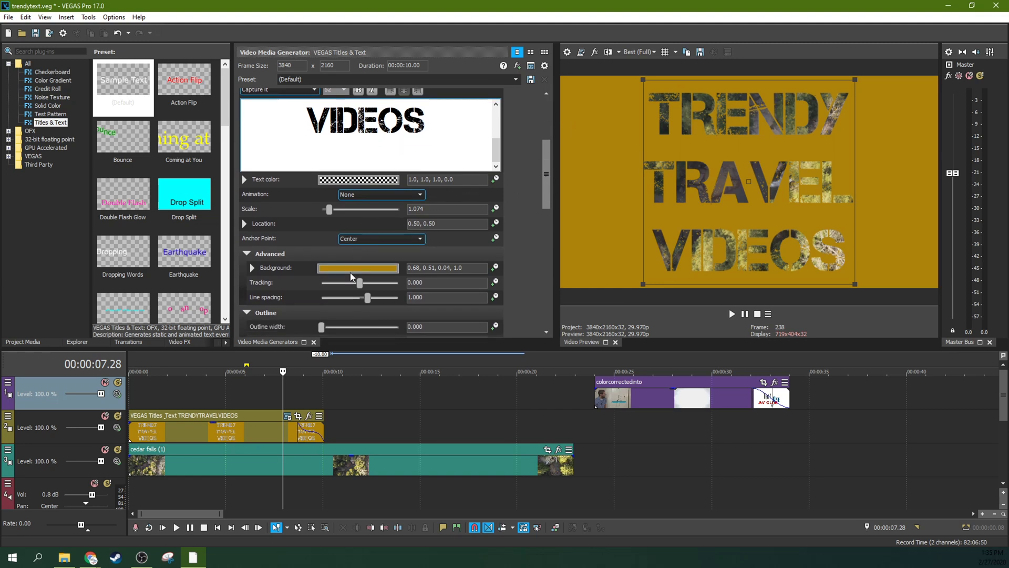
pyautogui.moveTo(546, 178)
pyautogui.mouseDown()
pyautogui.moveTo(538, 263)
pyautogui.moveTo(546, 185)
pyautogui.mouseUp()
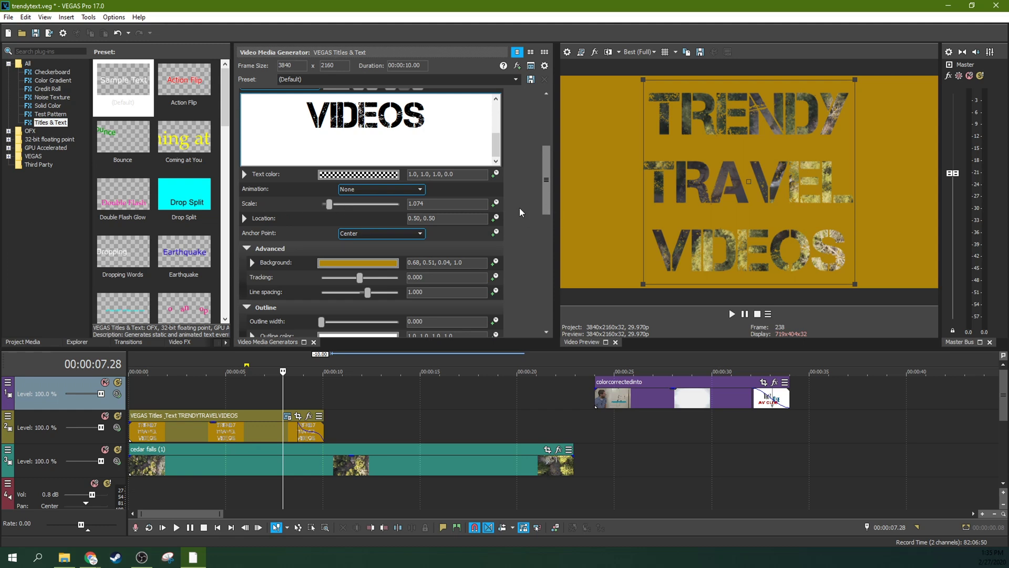
# - Start animating the title's Scale and enable Sync Cursor on the keyframe timeline
pyautogui.click(496, 203)
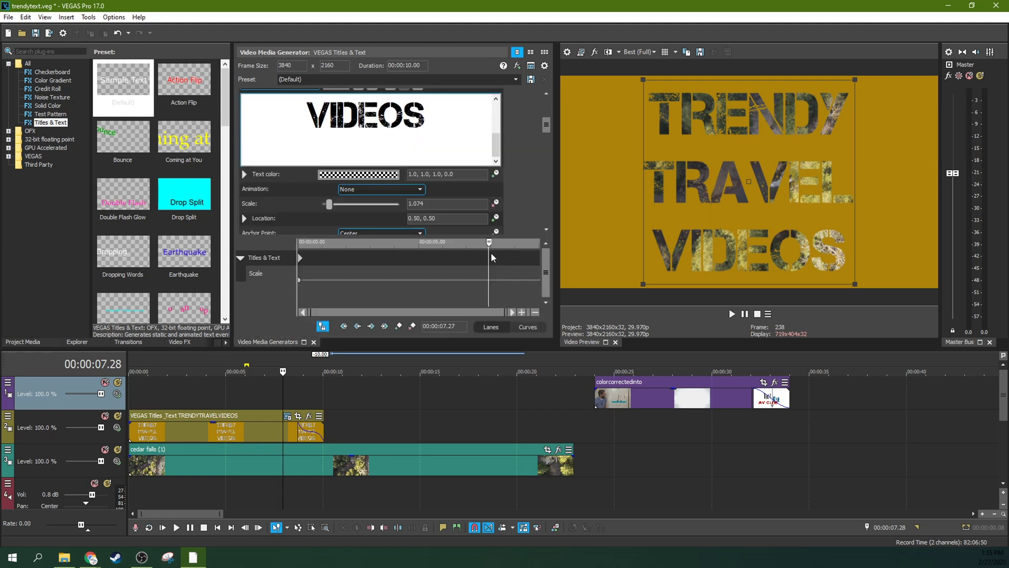
pyautogui.moveTo(489, 246); pyautogui.dragTo(422, 252)
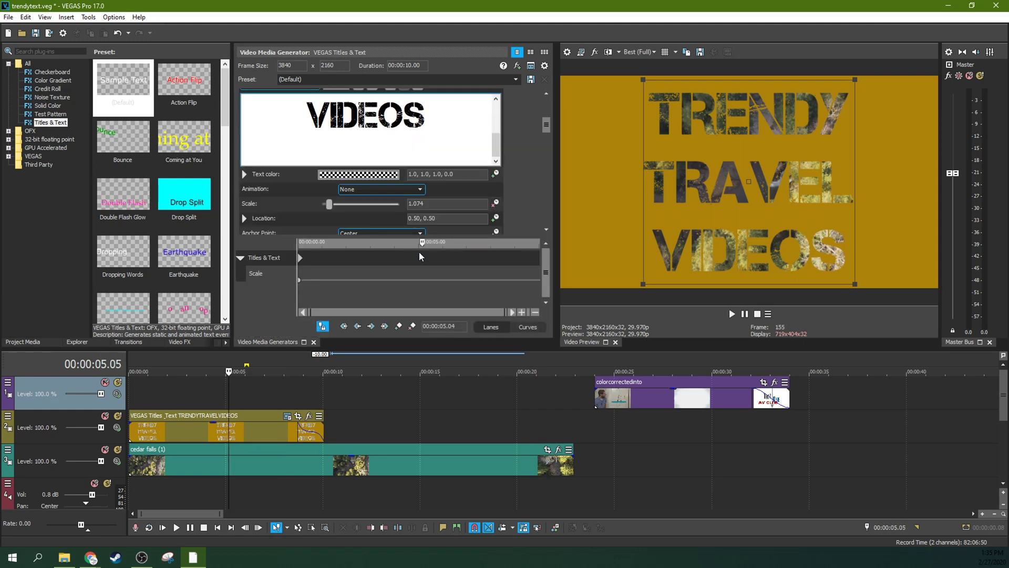
pyautogui.click(299, 258)
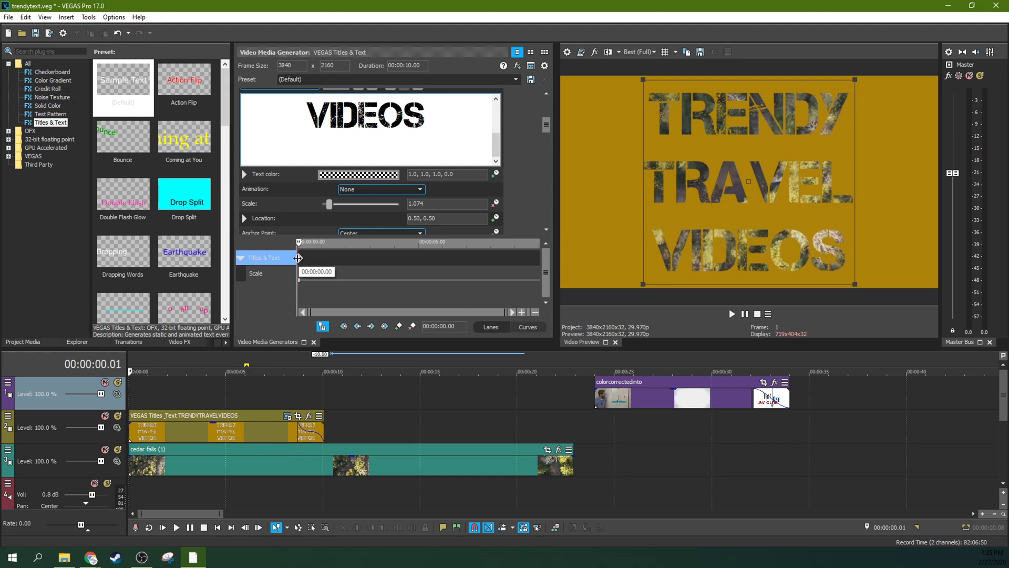
pyautogui.moveTo(301, 262); pyautogui.dragTo(374, 261)
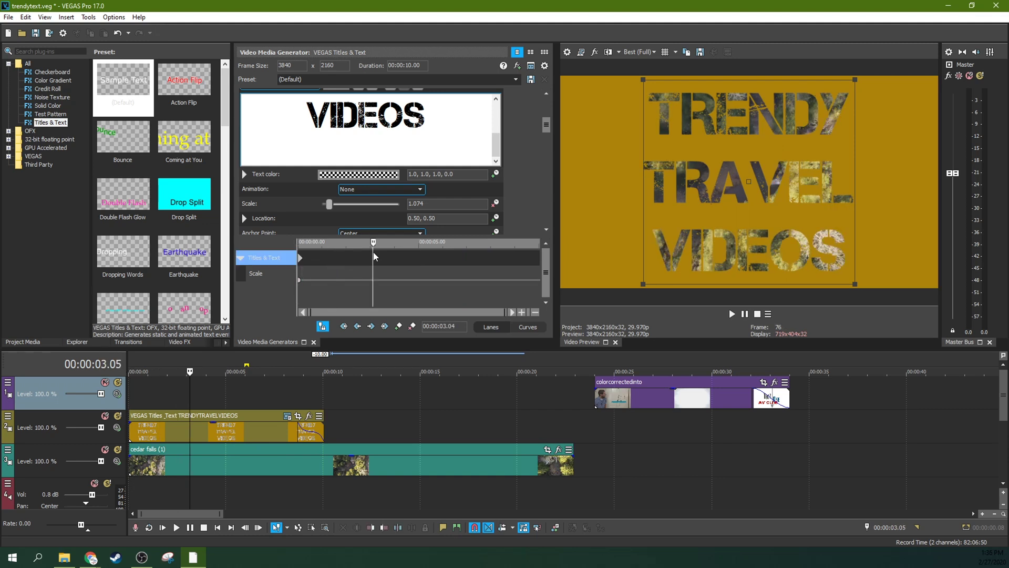
pyautogui.click(413, 271)
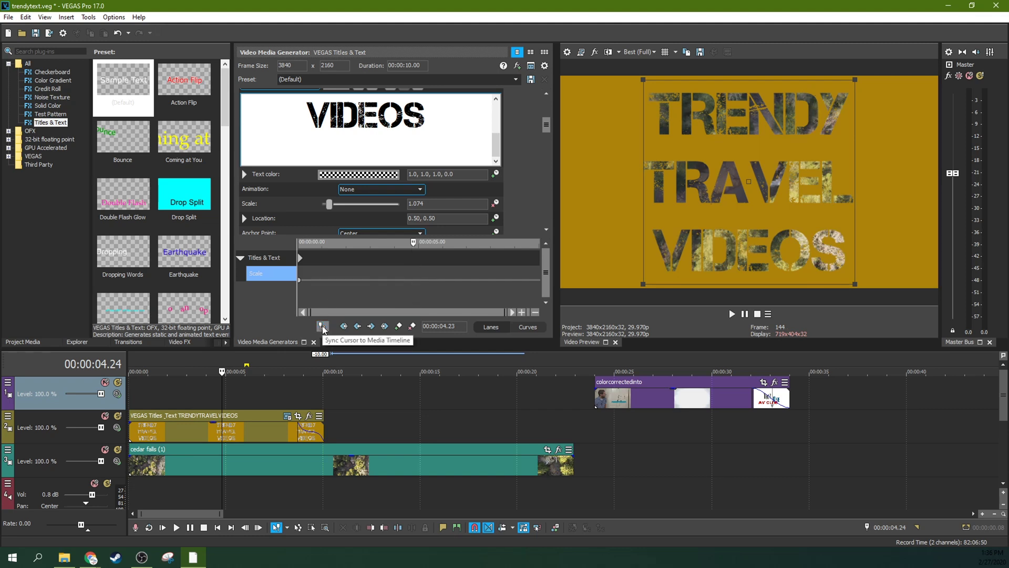
pyautogui.click(322, 327)
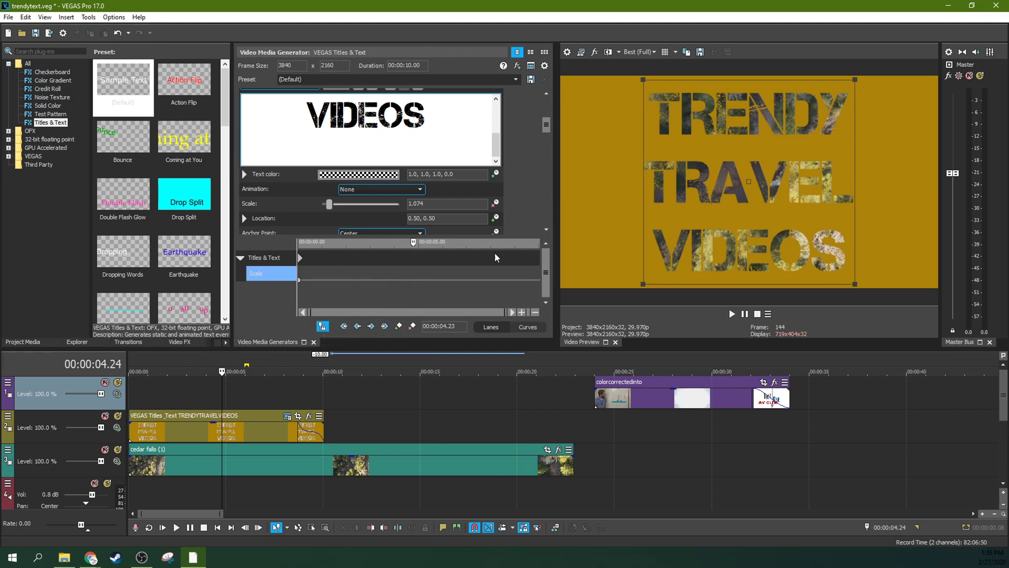
# - Scrub the keyframe timeline to 00:00:03.26 and create a Scale keyframe there
pyautogui.click(424, 258)
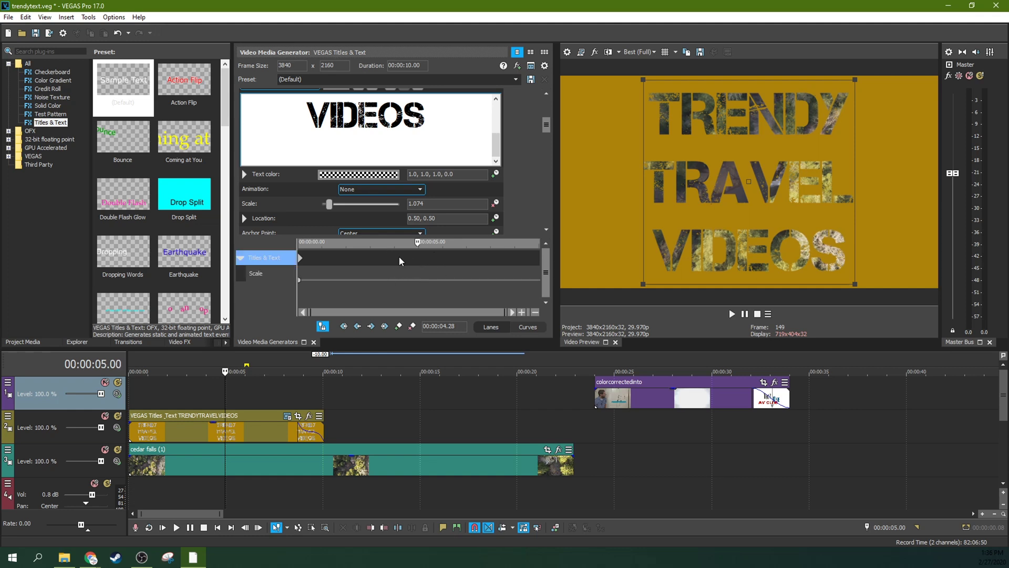
pyautogui.moveTo(436, 280); pyautogui.dragTo(380, 258)
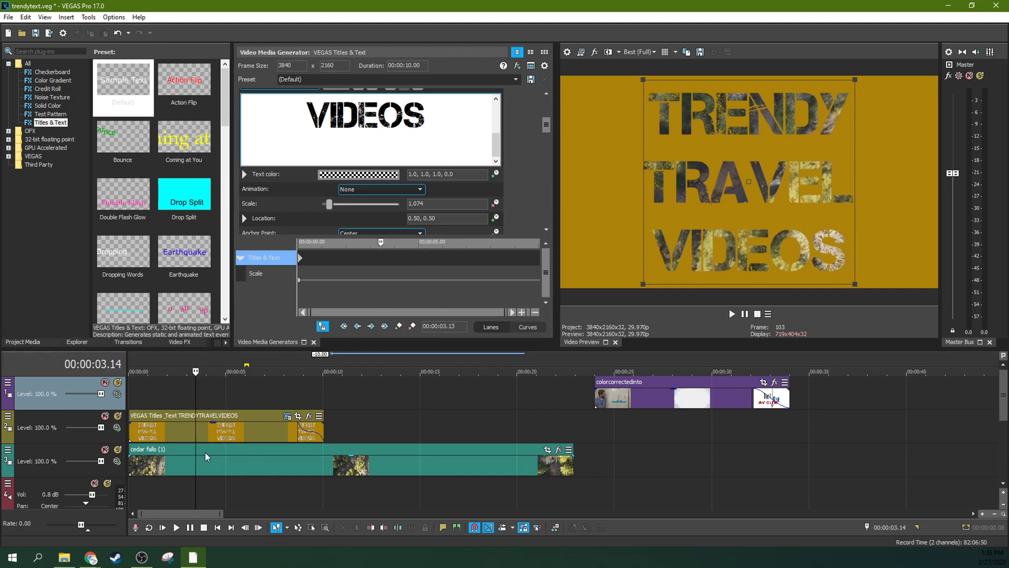
pyautogui.moveTo(447, 261); pyautogui.dragTo(496, 261)
pyautogui.click(412, 263)
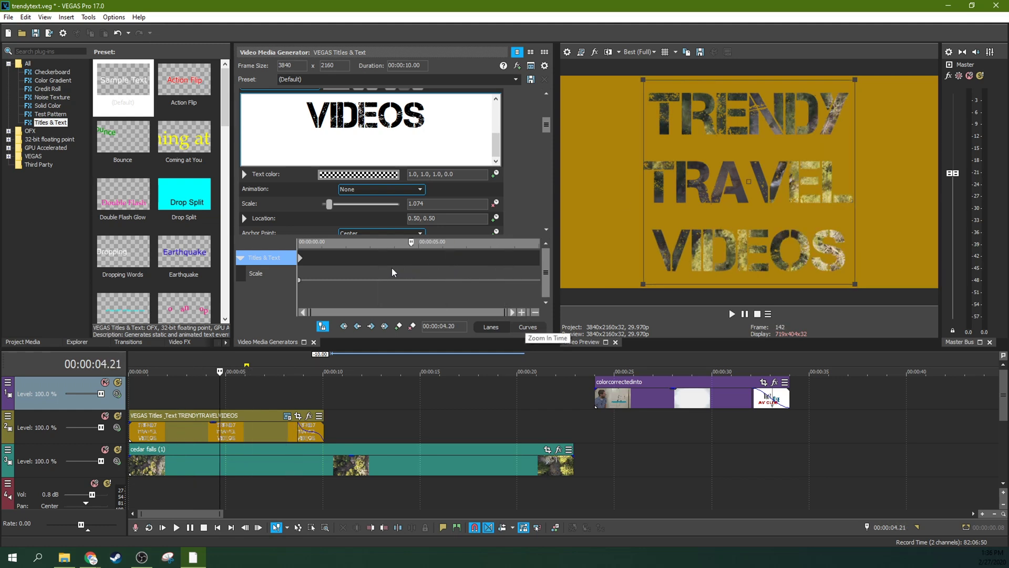
pyautogui.click(377, 273)
pyautogui.click(353, 259)
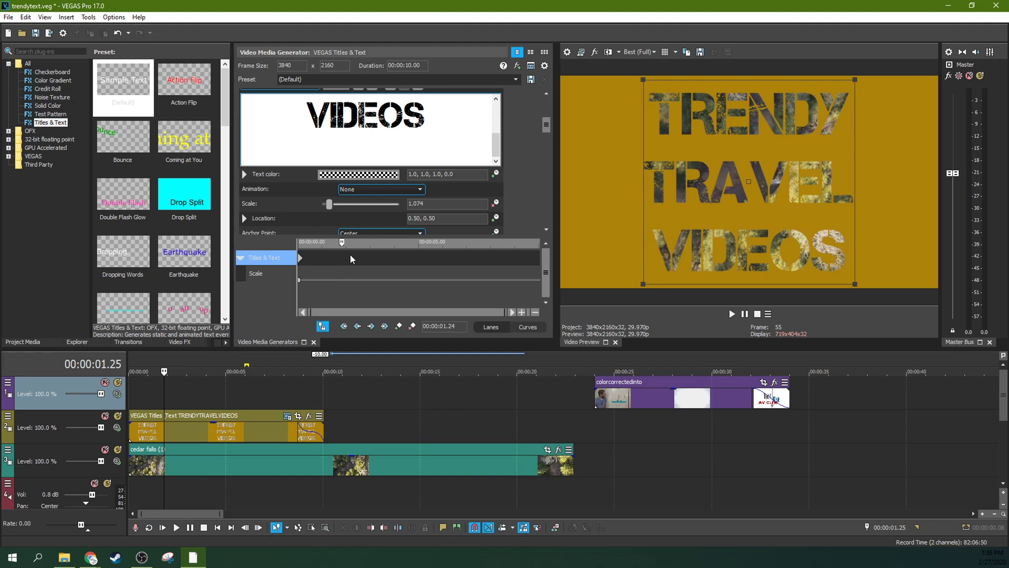
pyautogui.click(368, 257)
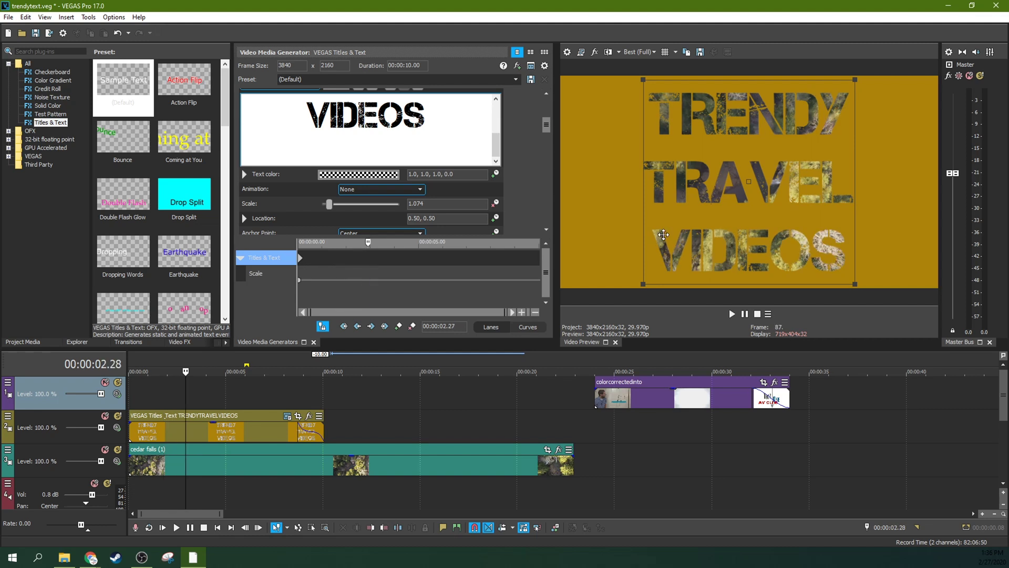
pyautogui.click(392, 258)
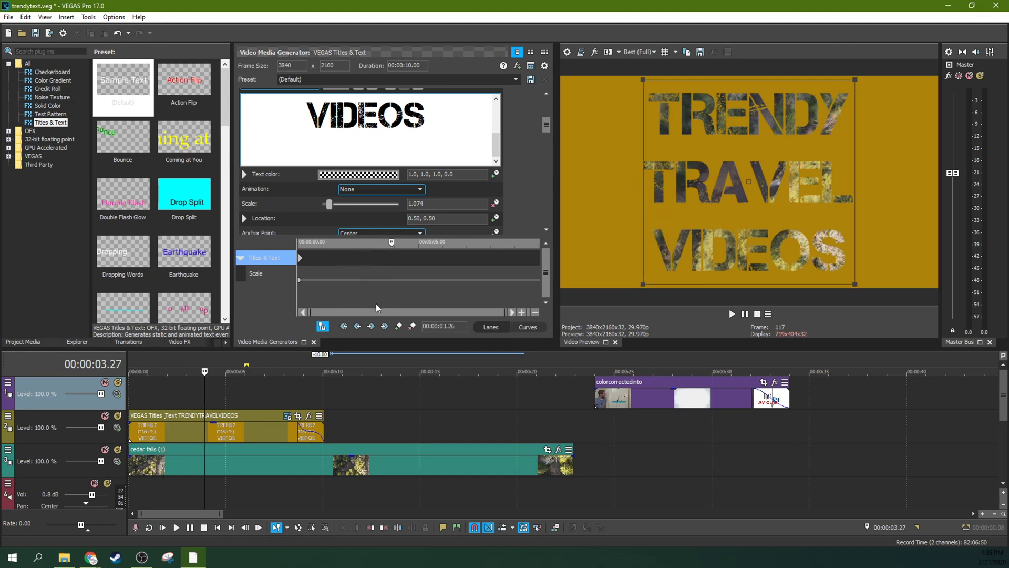
pyautogui.click(399, 327)
# - Move the keyframe to 00:00:04.22 and set the end Scale to 10.000
pyautogui.moveTo(391, 258); pyautogui.dragTo(544, 264)
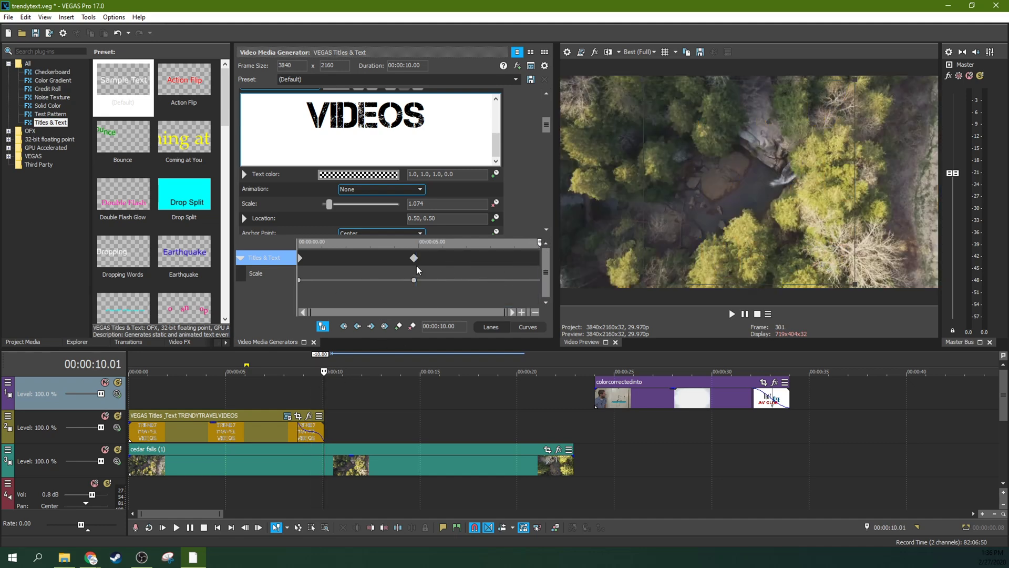
pyautogui.moveTo(329, 204); pyautogui.dragTo(402, 205)
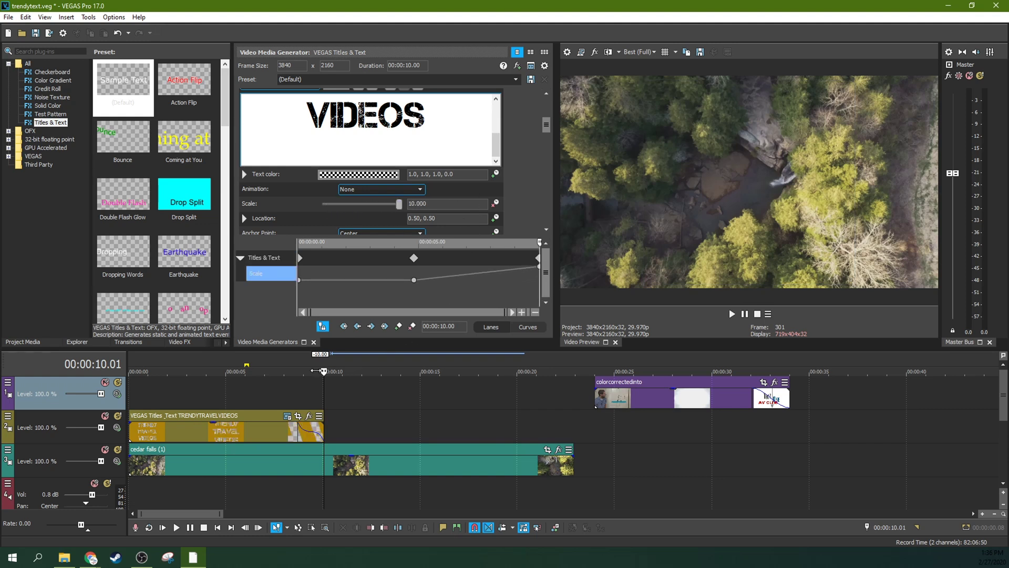
pyautogui.click(295, 392)
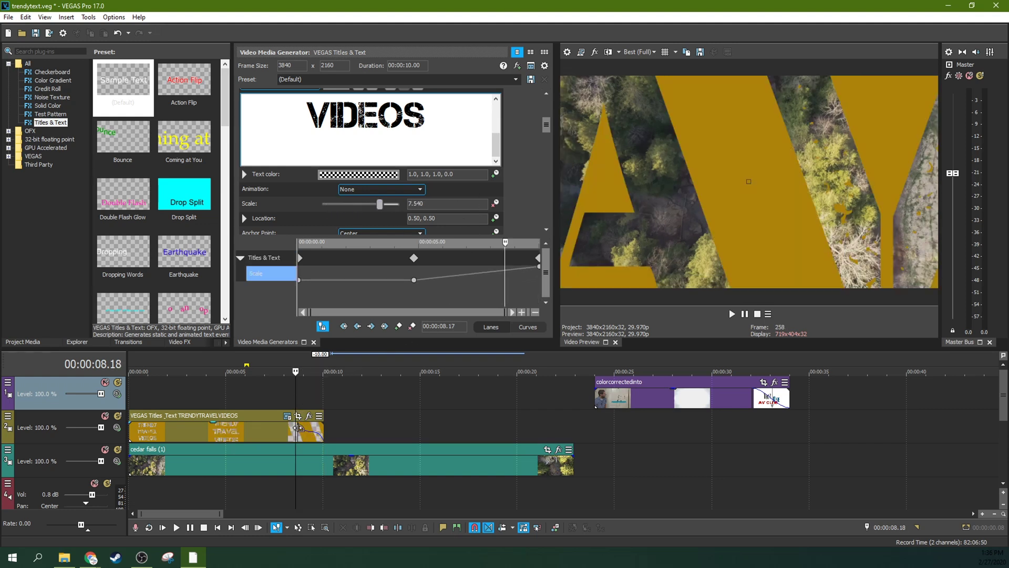
# - Play back the title from about five seconds to check the zoom
pyautogui.click(298, 427)
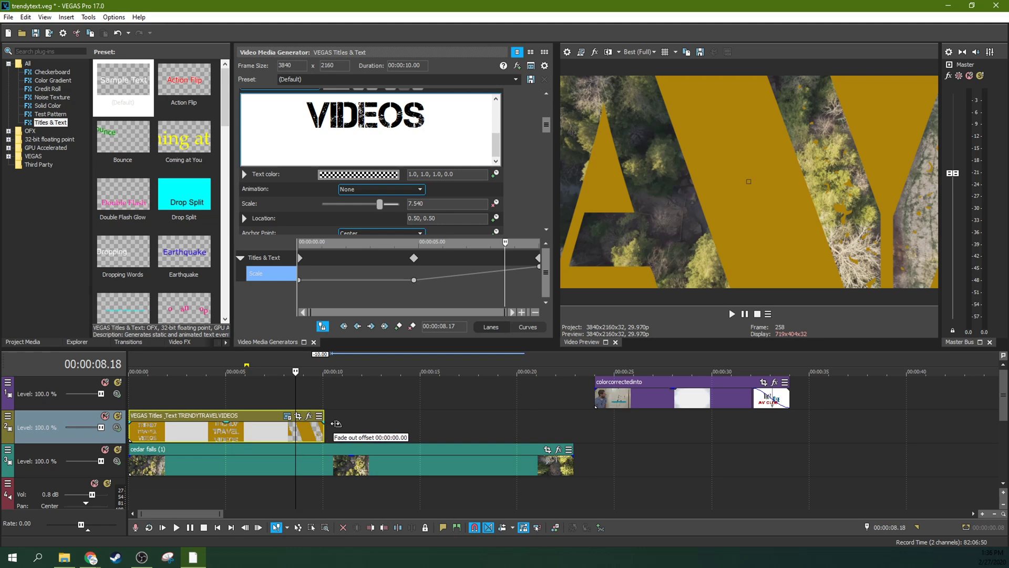
pyautogui.click(259, 394)
pyautogui.click(238, 398)
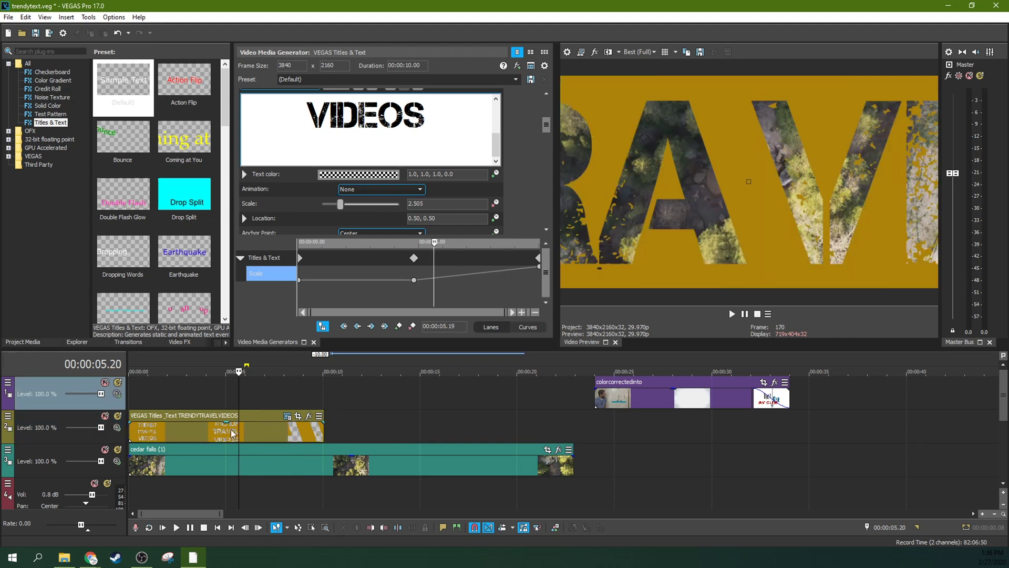
pyautogui.click(167, 528)
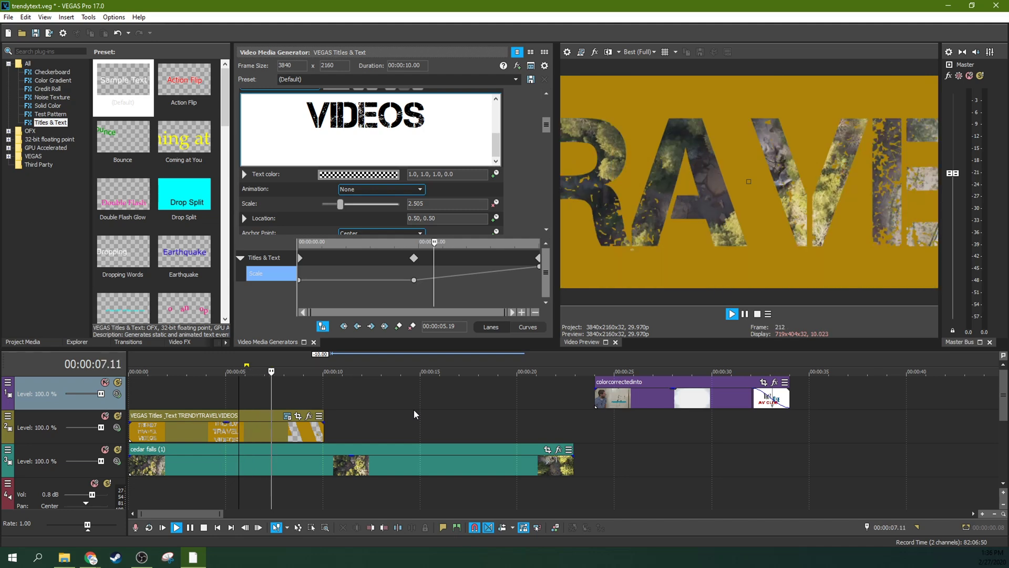
pyautogui.click(757, 313)
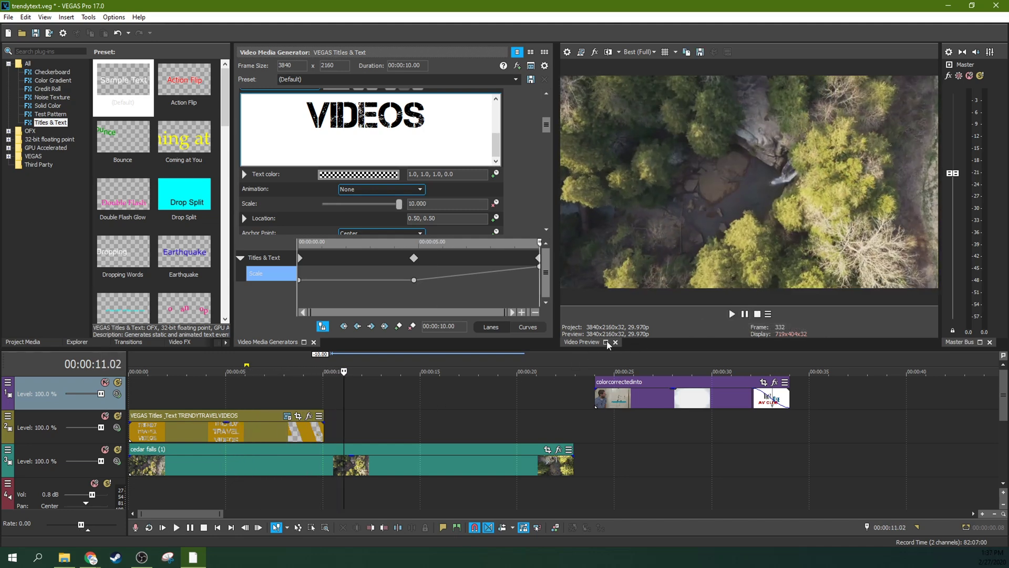
pyautogui.click(296, 398)
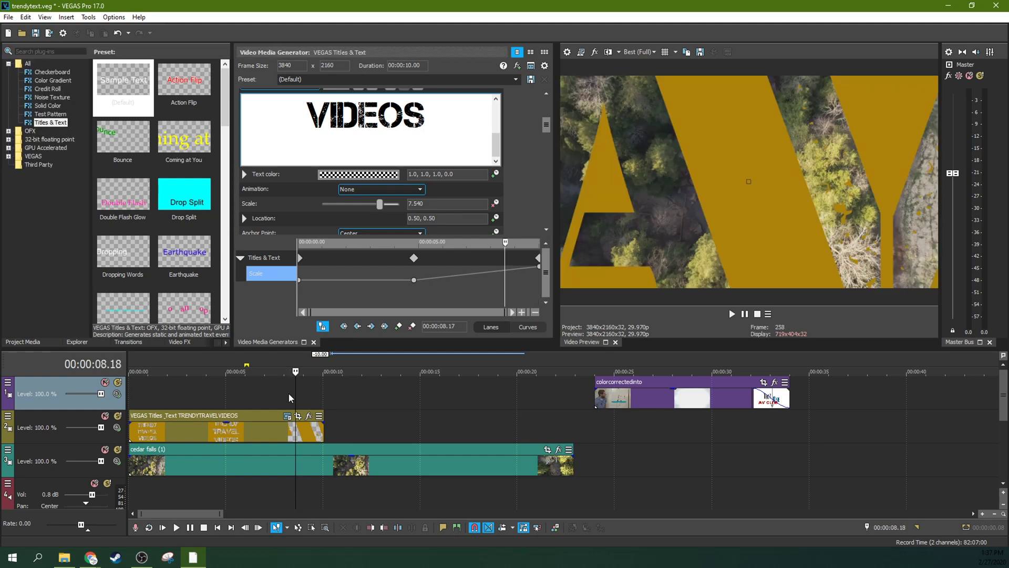
# - Show the Scale animation as a curve and apply Smooth fade to the 4.25-second keyframe
pyautogui.doubleClick(531, 463)
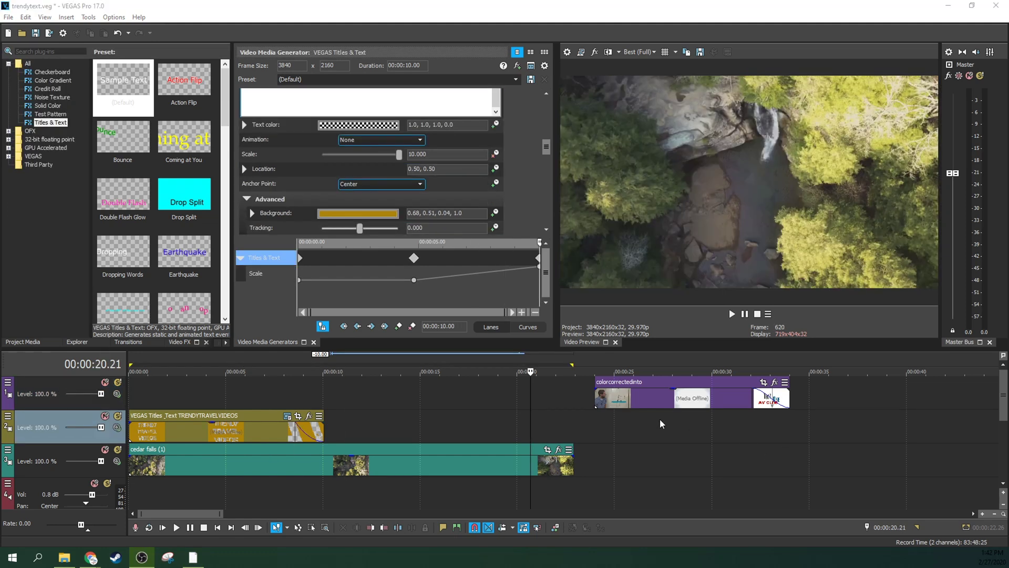
pyautogui.click(499, 393)
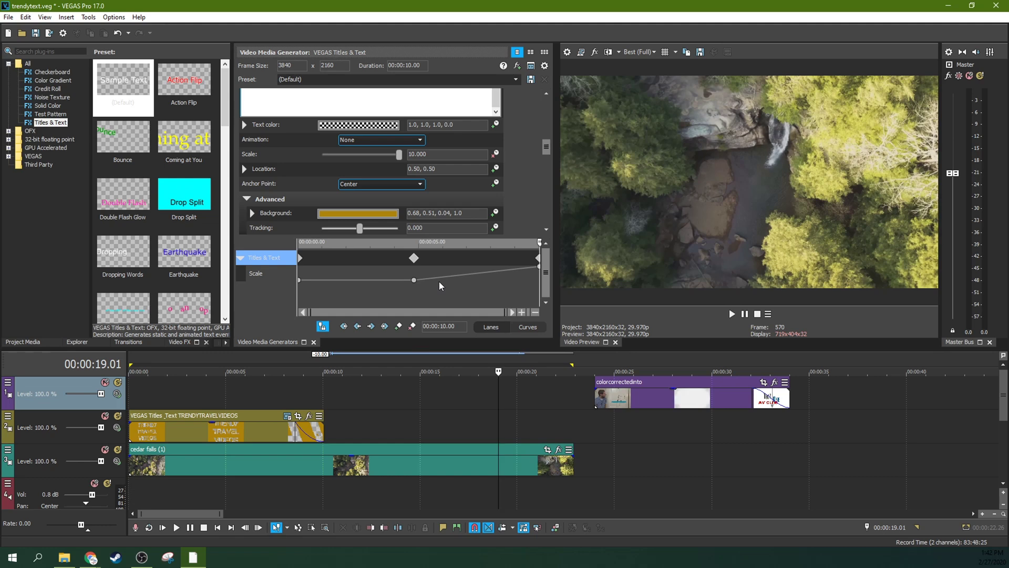
pyautogui.click(440, 282)
pyautogui.click(471, 270)
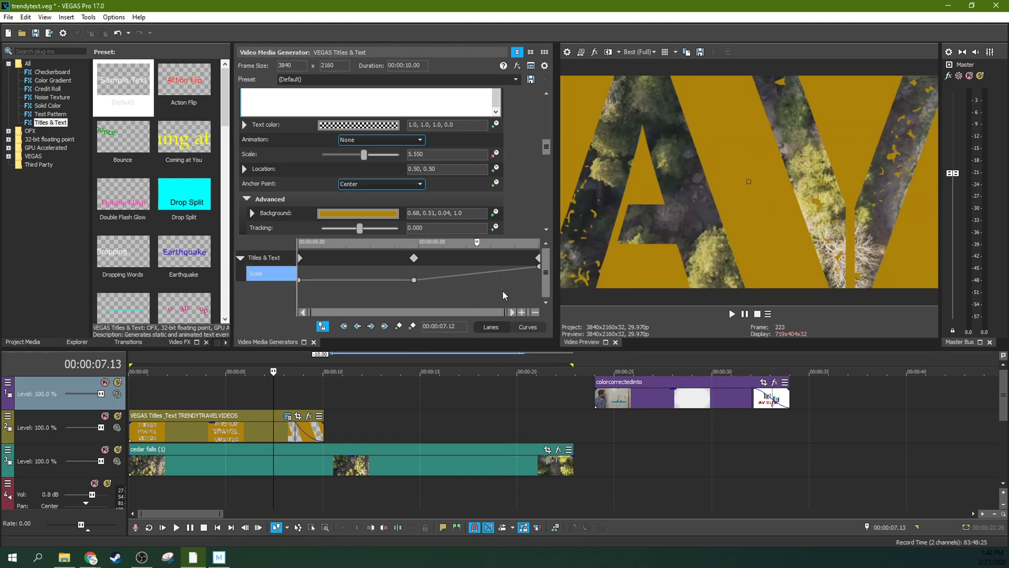
pyautogui.click(523, 328)
pyautogui.click(419, 293)
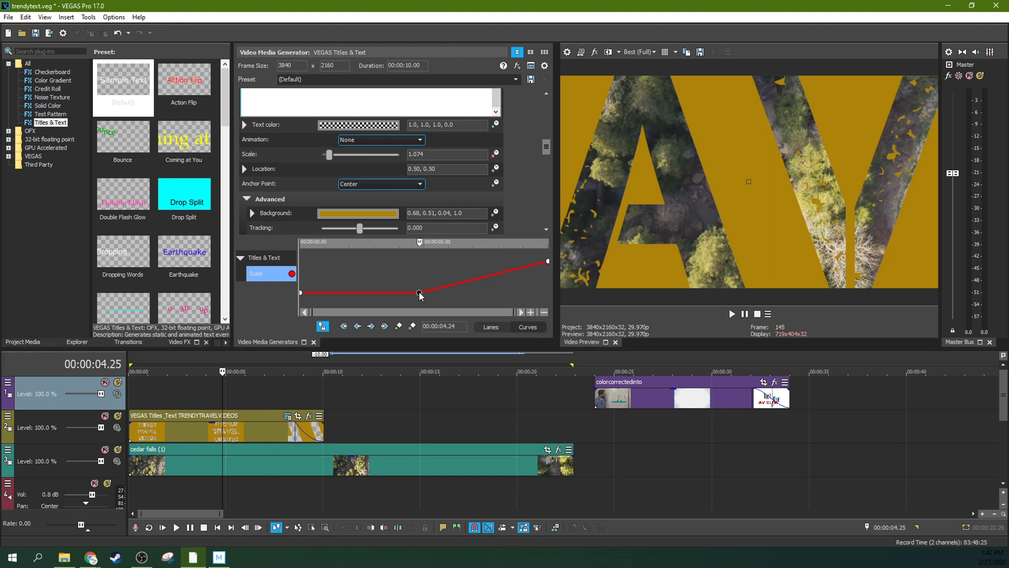
pyautogui.rightClick(419, 293)
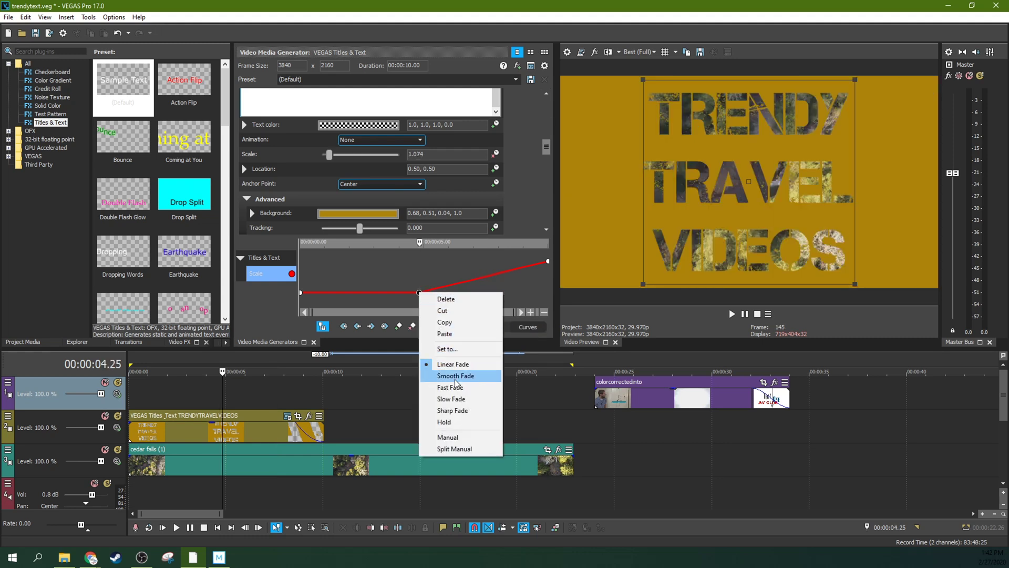
pyautogui.click(455, 380)
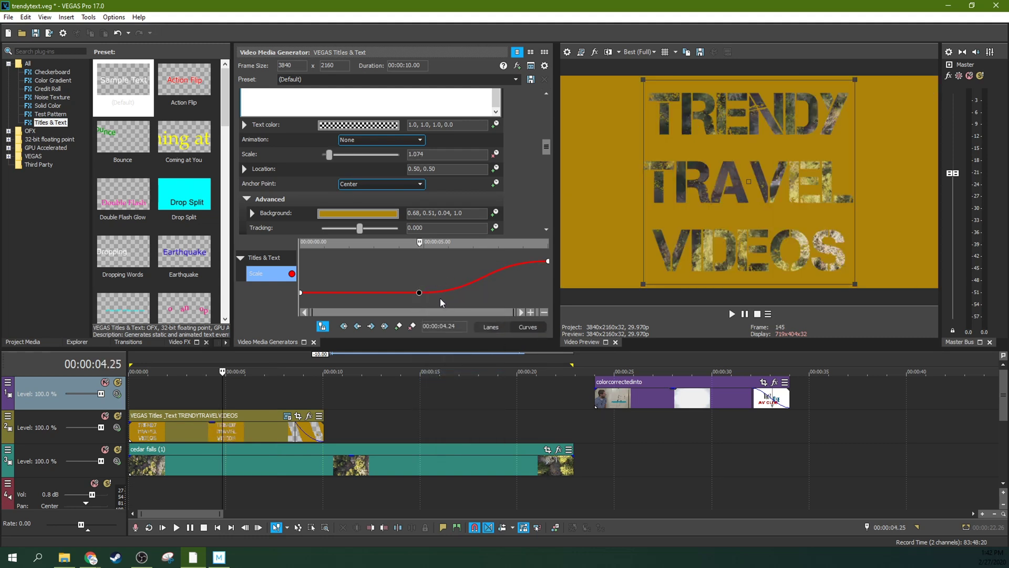
# - Try Sharp and Linear fades, then set Manual and drag the Bézier handles to ease in
pyautogui.rightClick(419, 294)
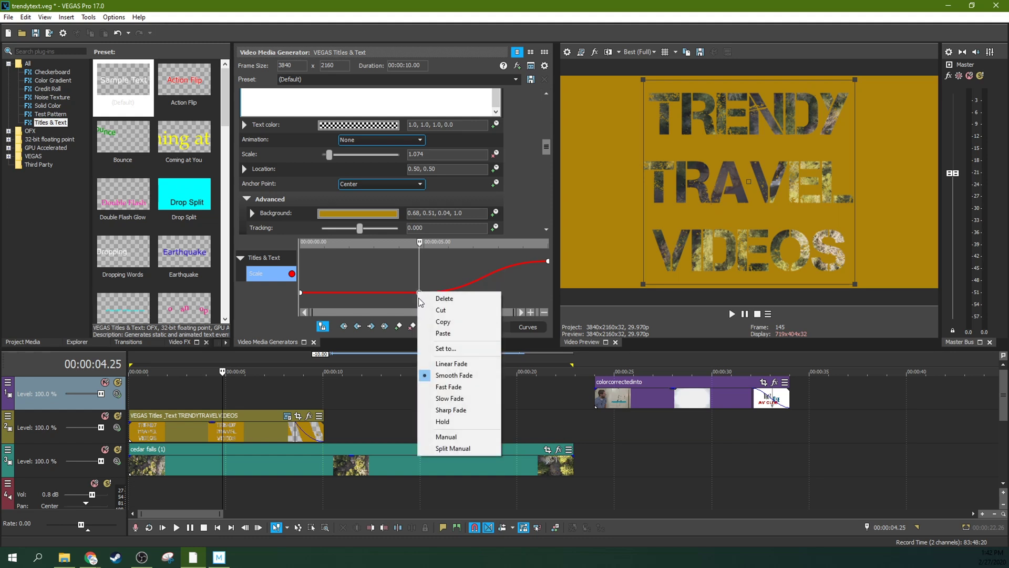
pyautogui.click(450, 410)
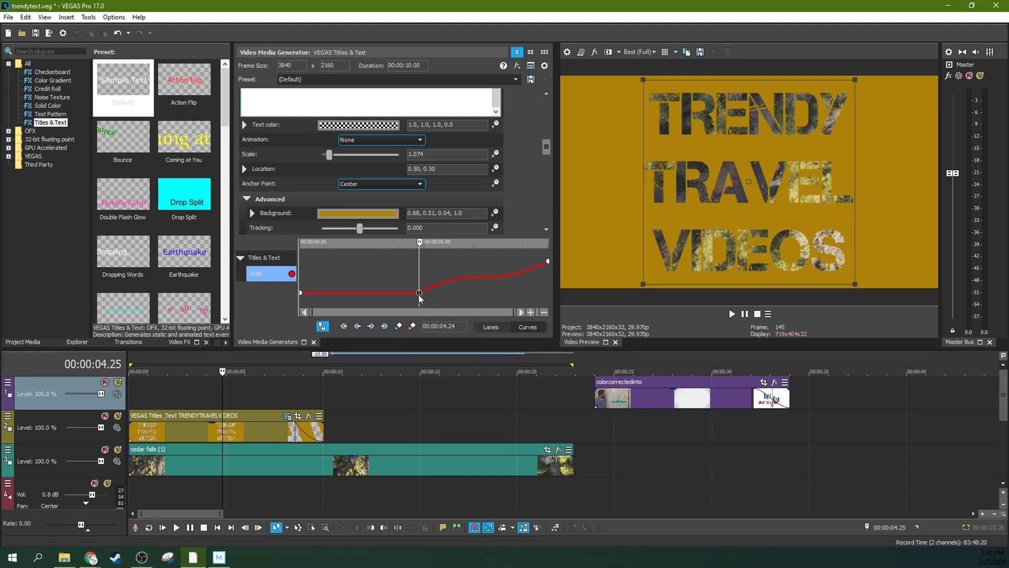
pyautogui.rightClick(420, 293)
pyautogui.click(453, 365)
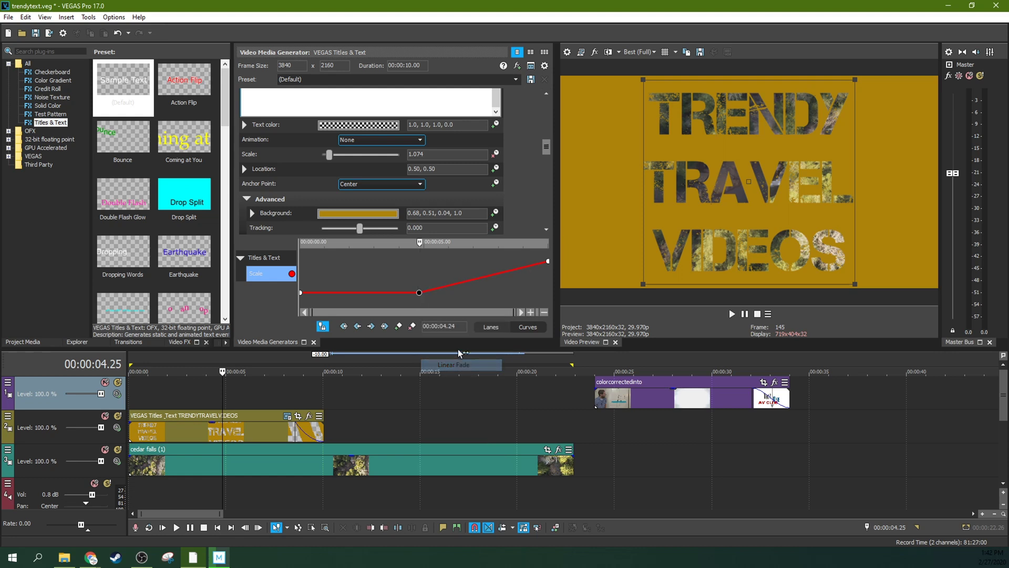
pyautogui.rightClick(420, 294)
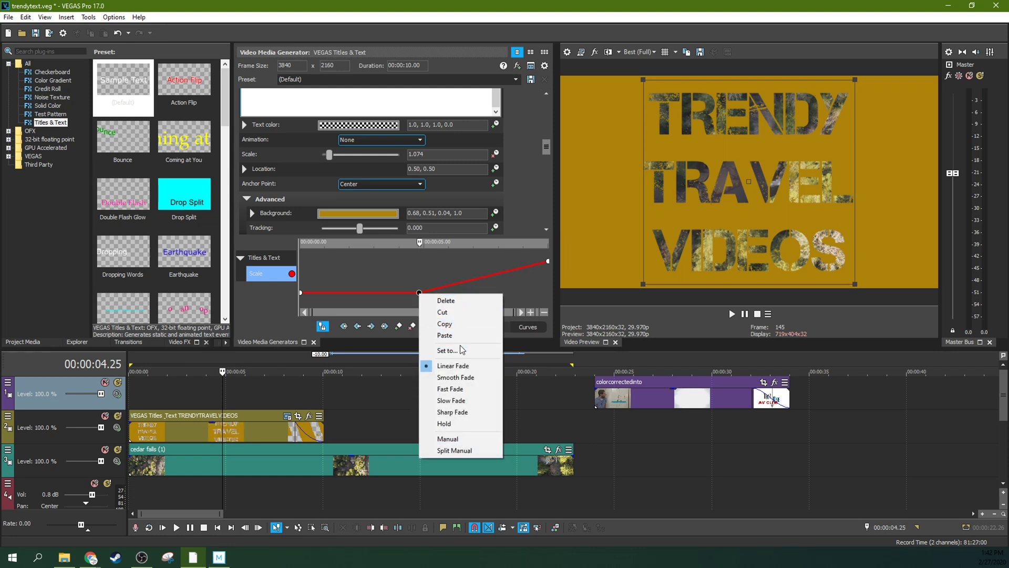
pyautogui.click(462, 438)
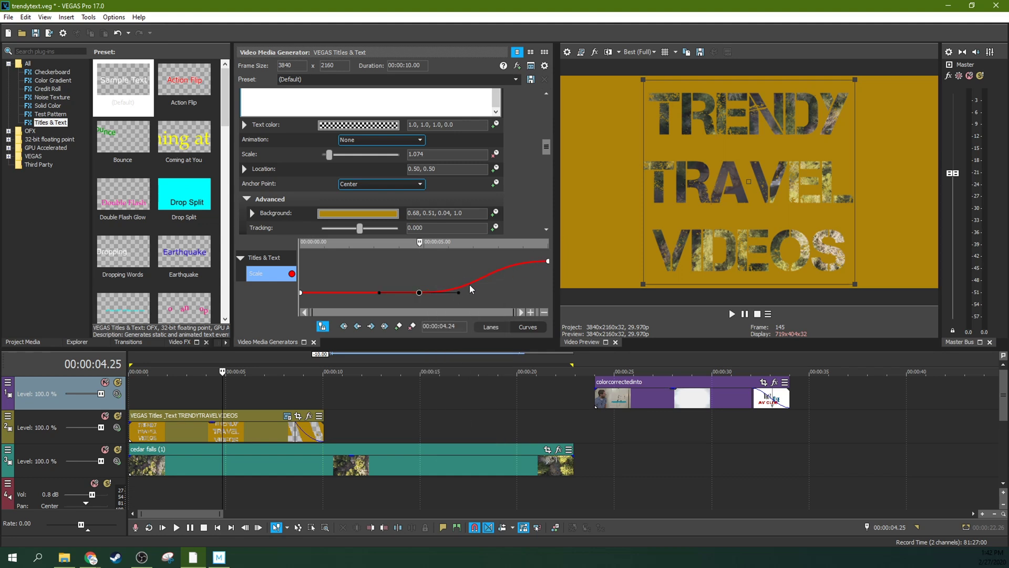
pyautogui.moveTo(459, 291); pyautogui.dragTo(457, 307)
pyautogui.moveTo(463, 282); pyautogui.dragTo(506, 284)
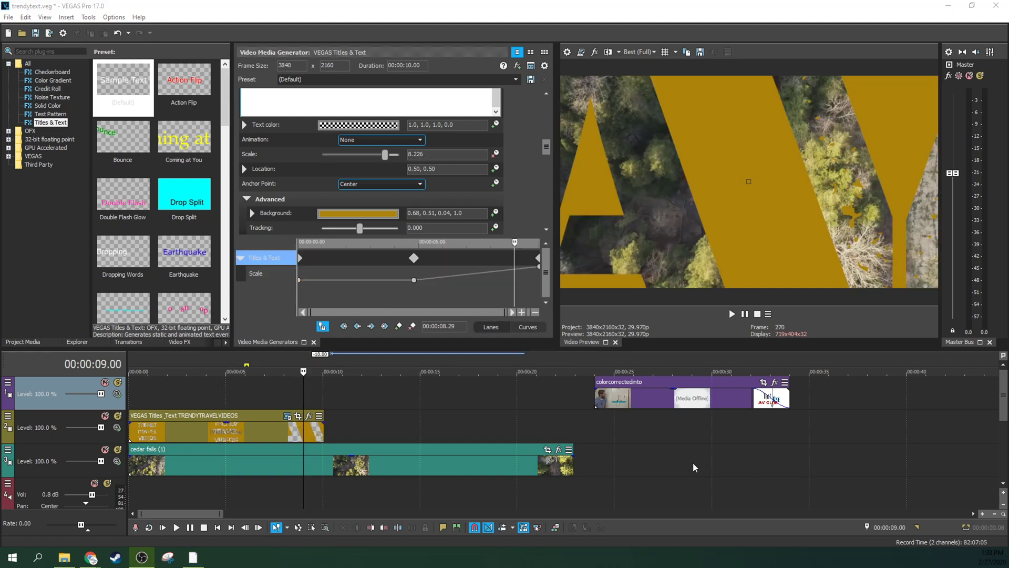
# - Loop a short region over the title and set preview quality to Draft (Auto)
pyautogui.click(160, 360)
pyautogui.moveTo(247, 364); pyautogui.dragTo(306, 368)
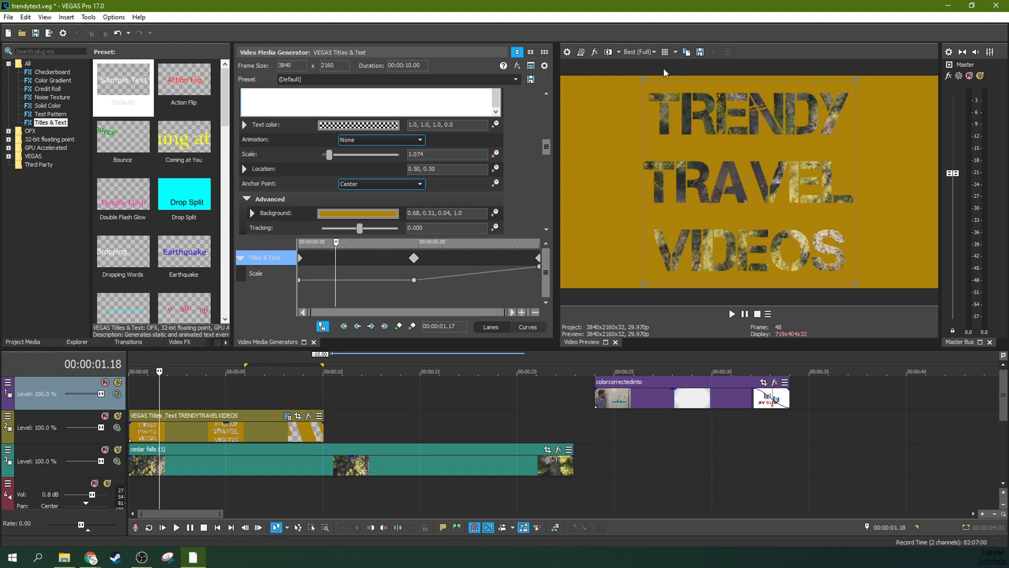
pyautogui.click(639, 51)
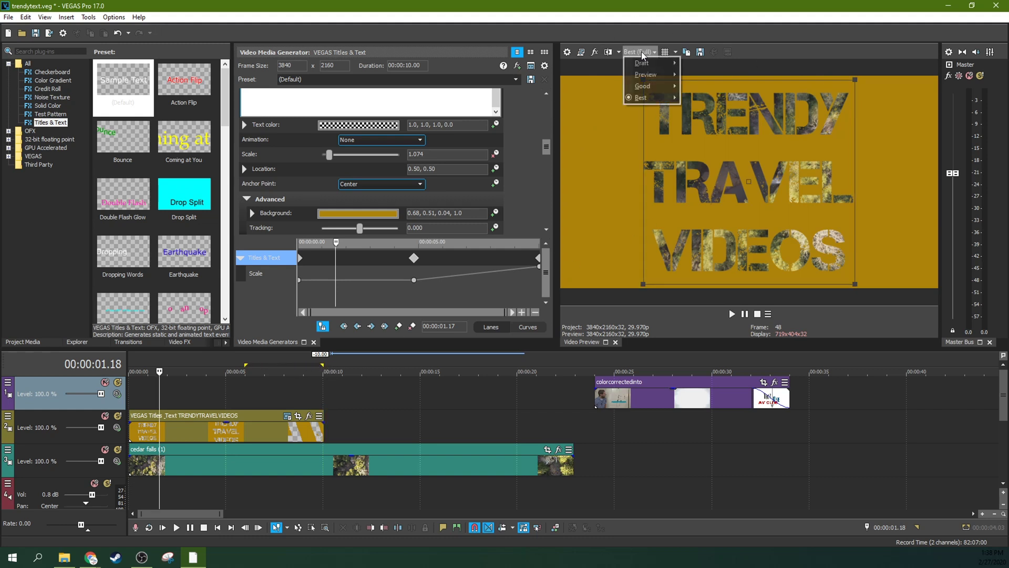
pyautogui.moveTo(644, 63)
pyautogui.click(694, 63)
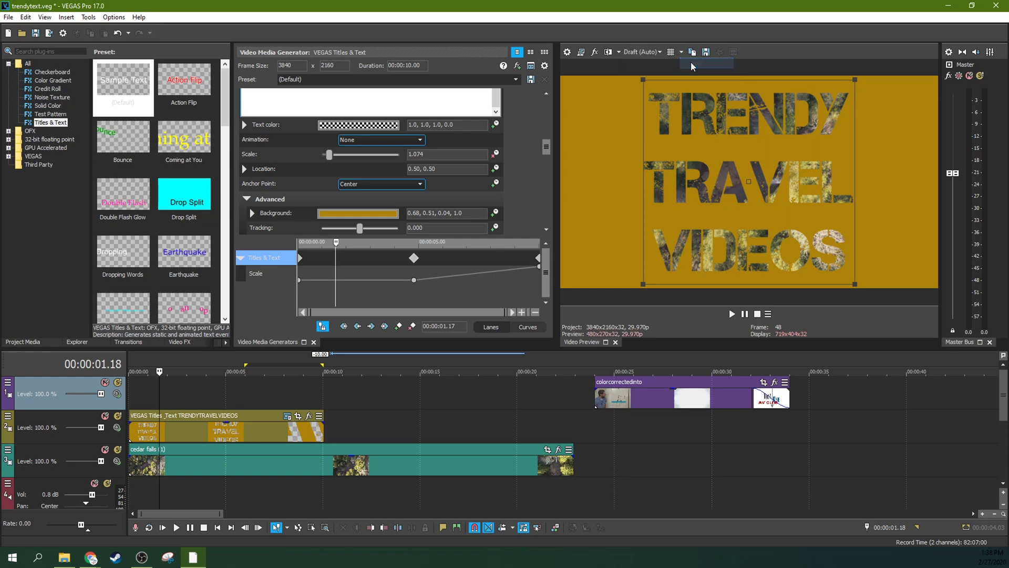
# - Play back the title zoom from about 3 and 8 seconds until the footage appears
pyautogui.click(292, 394)
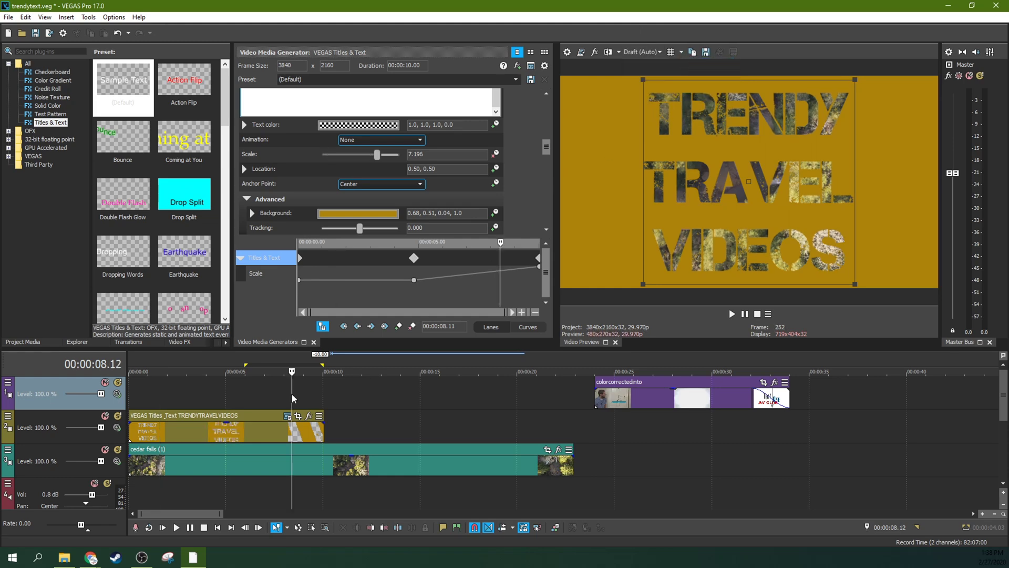
pyautogui.press('space')
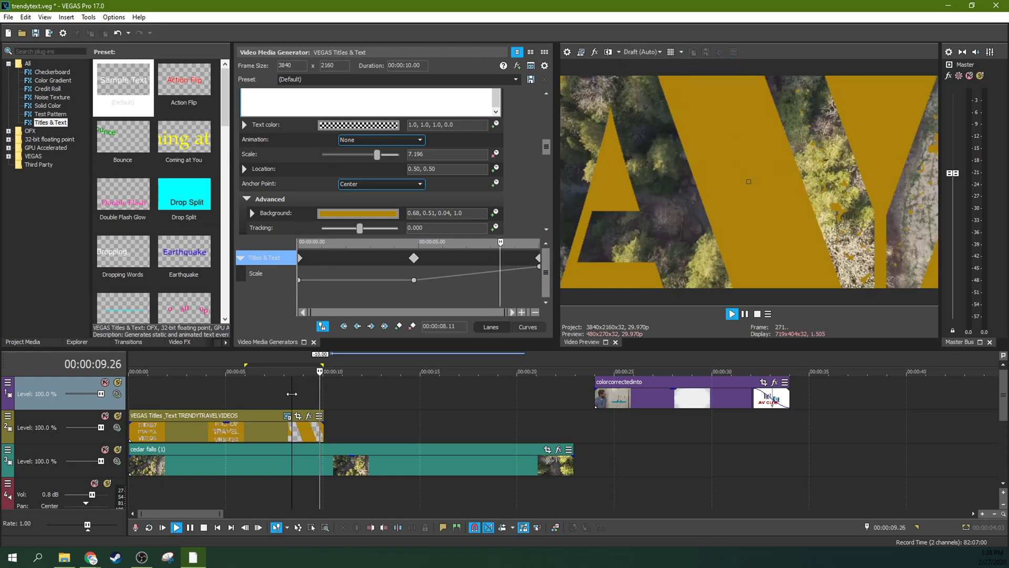
pyautogui.press('space')
pyautogui.click(194, 407)
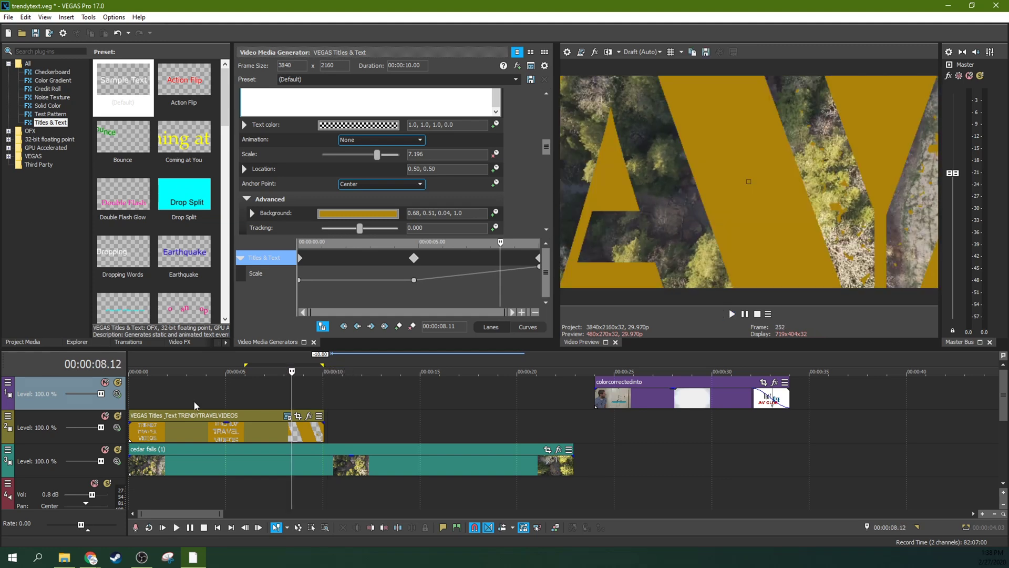
pyautogui.press('space')
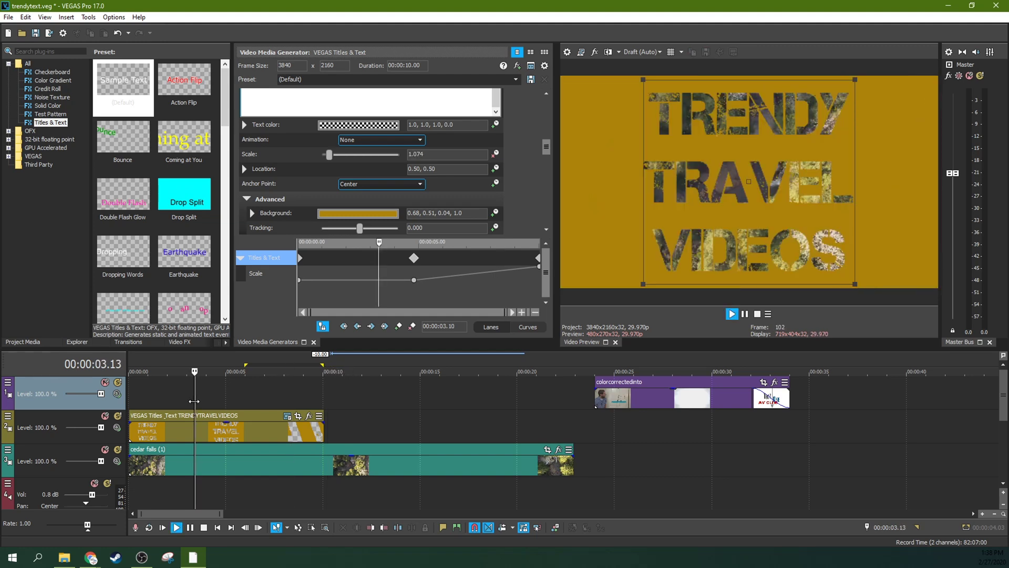
pyautogui.click(744, 313)
pyautogui.click(325, 424)
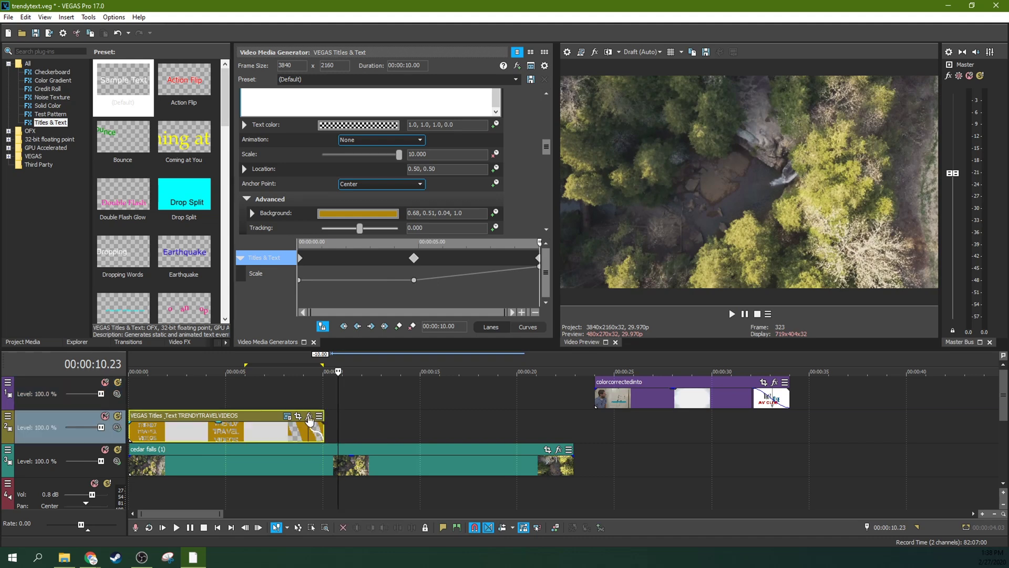
pyautogui.click(311, 397)
pyautogui.press('space')
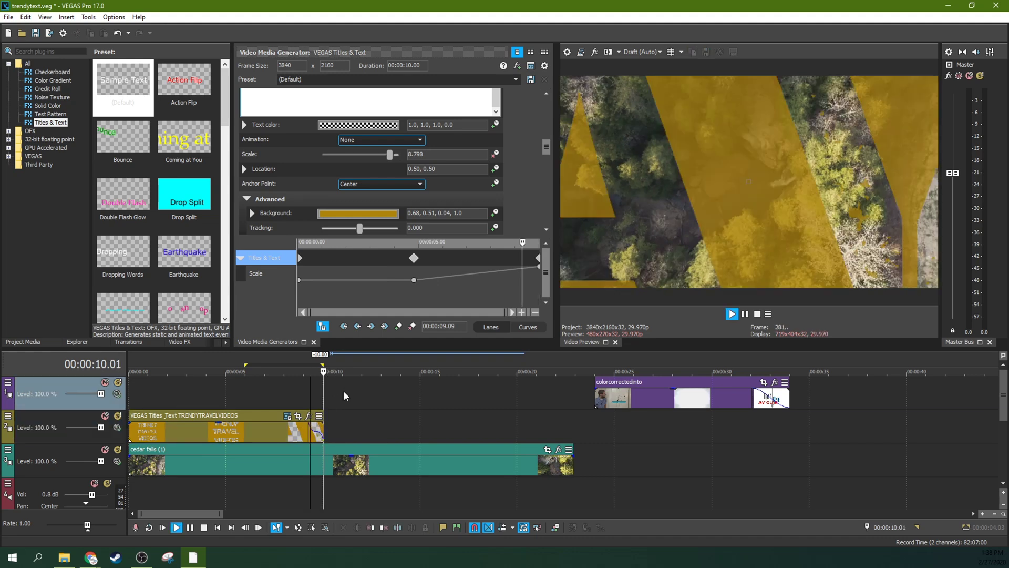
pyautogui.click(745, 314)
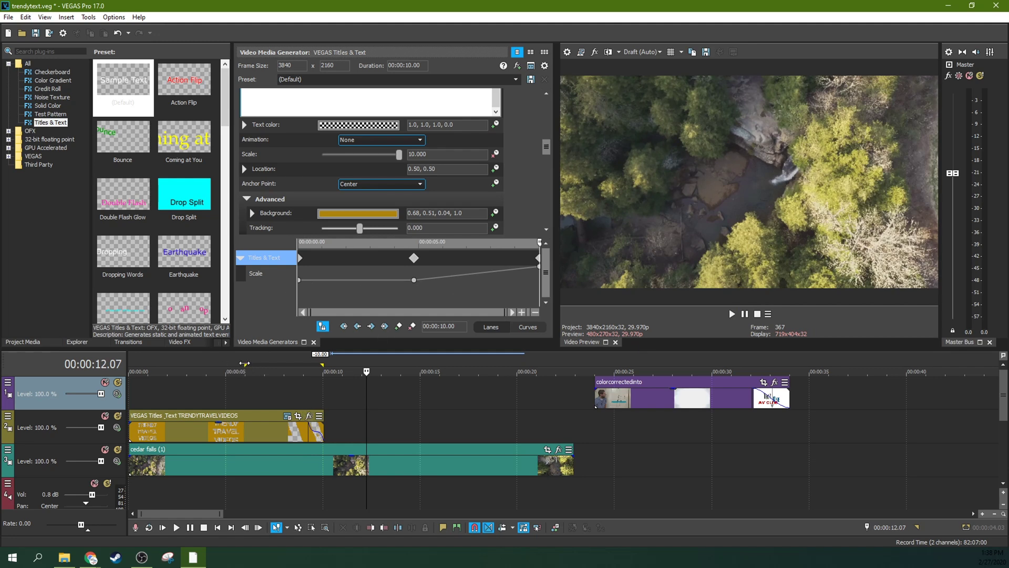
# - Mark a loop region from the project start to about 22 seconds
pyautogui.moveTo(226, 363); pyautogui.dragTo(573, 361)
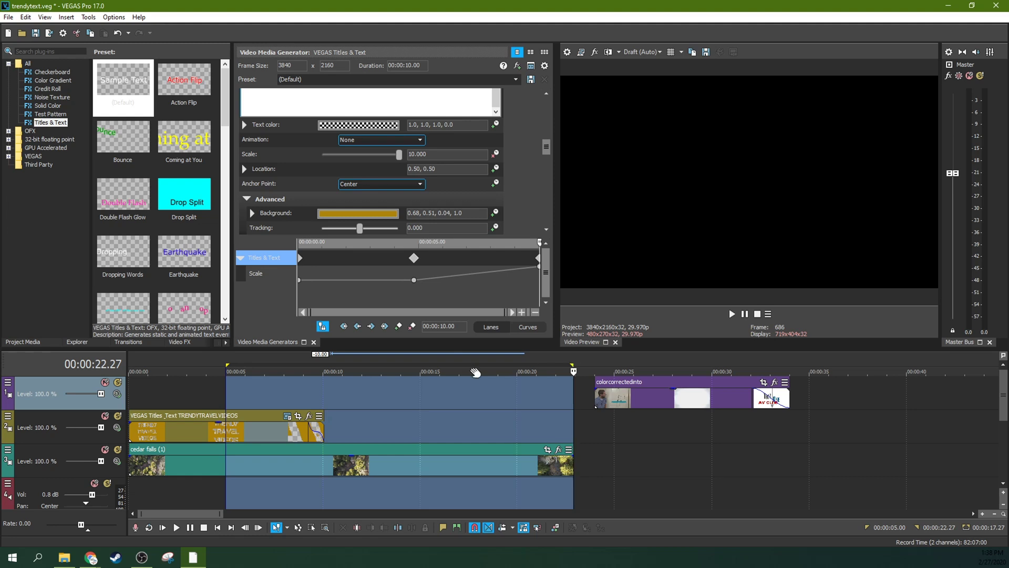
pyautogui.moveTo(230, 362); pyautogui.dragTo(131, 363)
pyautogui.click(661, 52)
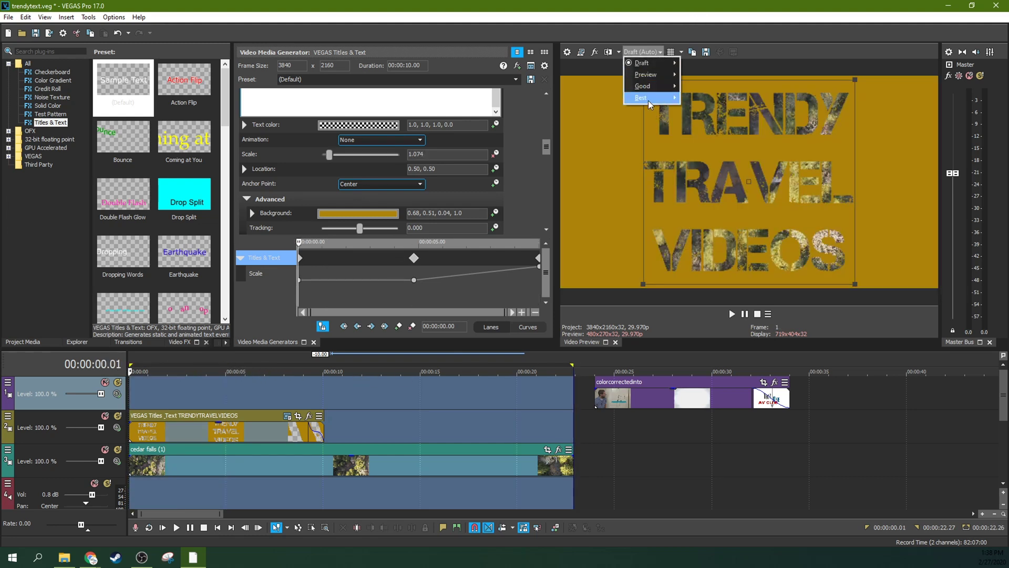
# - Set the preview quality to Best (Full)
pyautogui.moveTo(651, 99)
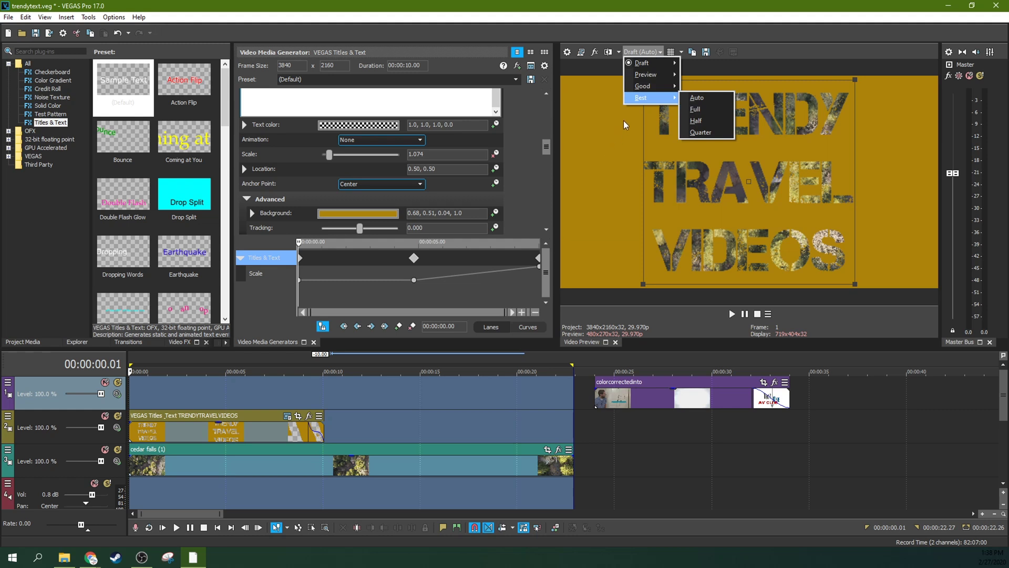
pyautogui.click(695, 109)
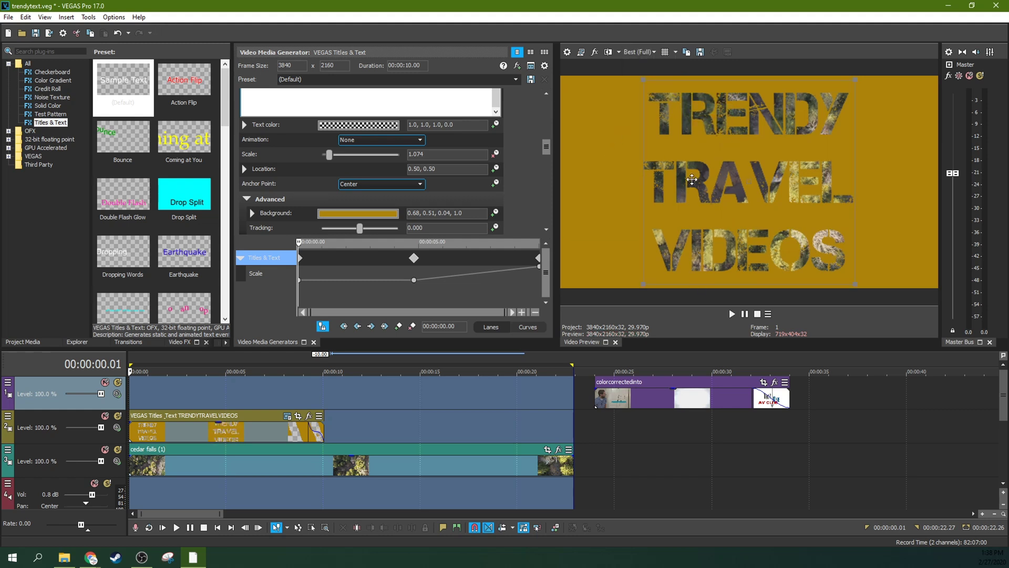
pyautogui.click(692, 180)
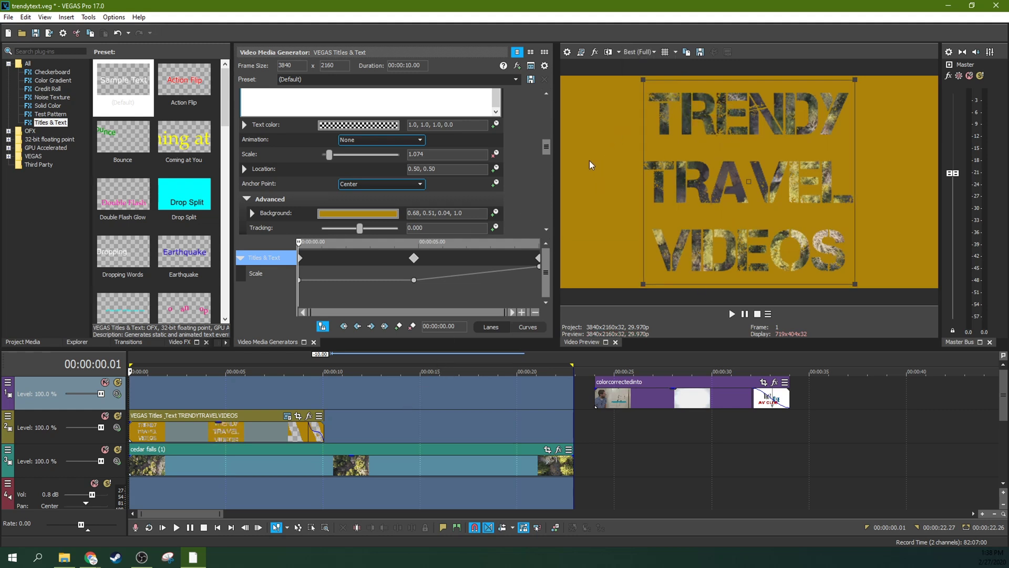
# - Selectively prerender the looped title and drone footage section
pyautogui.rightClick(482, 366)
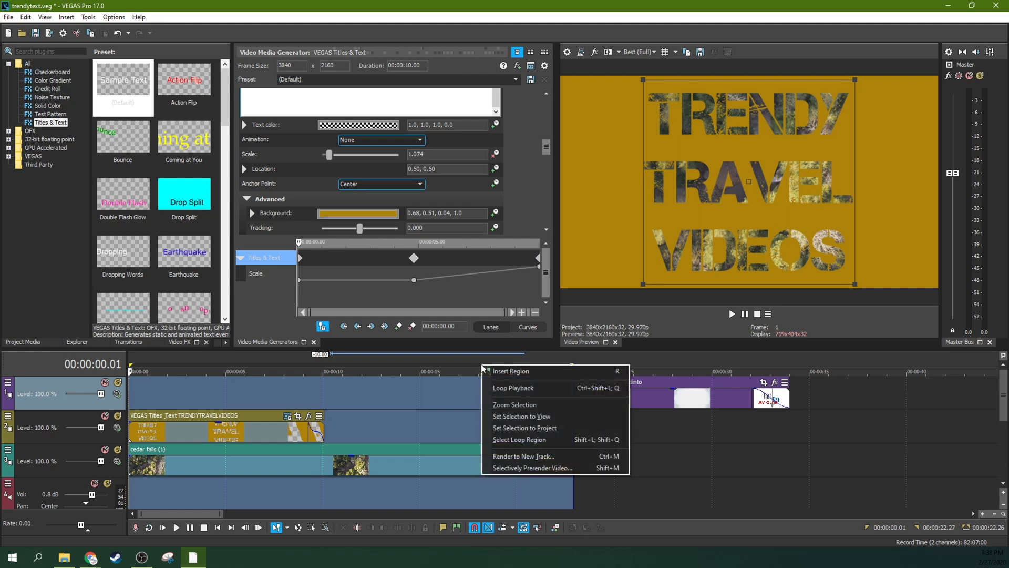
pyautogui.click(512, 465)
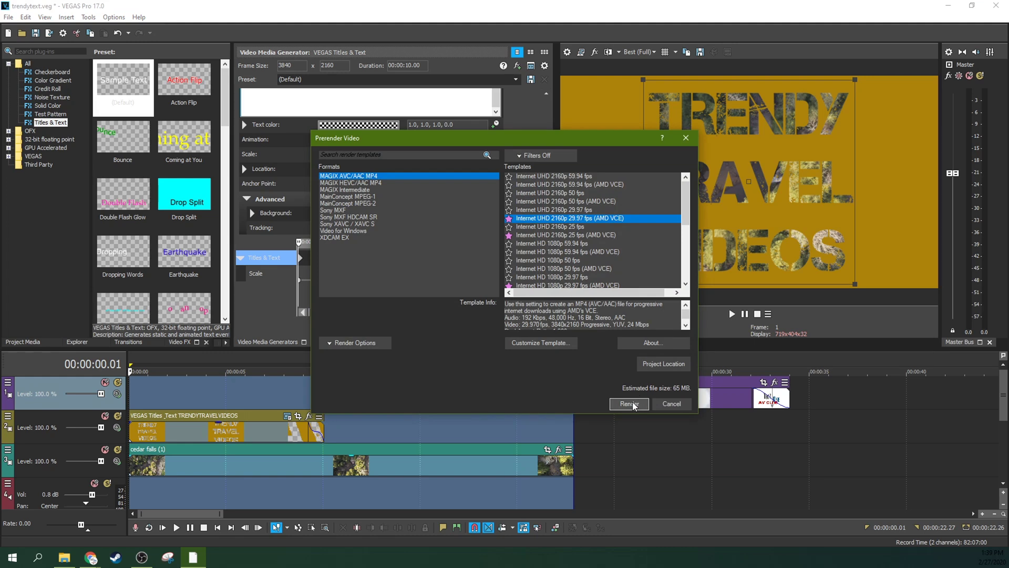
pyautogui.click(630, 403)
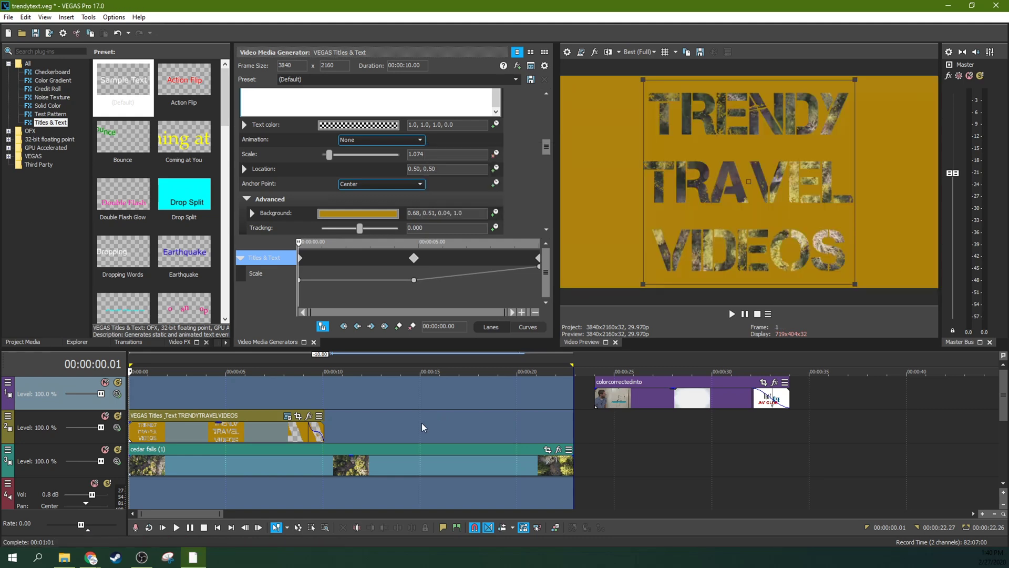
# - Watch the prerendered title reveal, pause, and bring up the title event's options on track 2
pyautogui.click(166, 527)
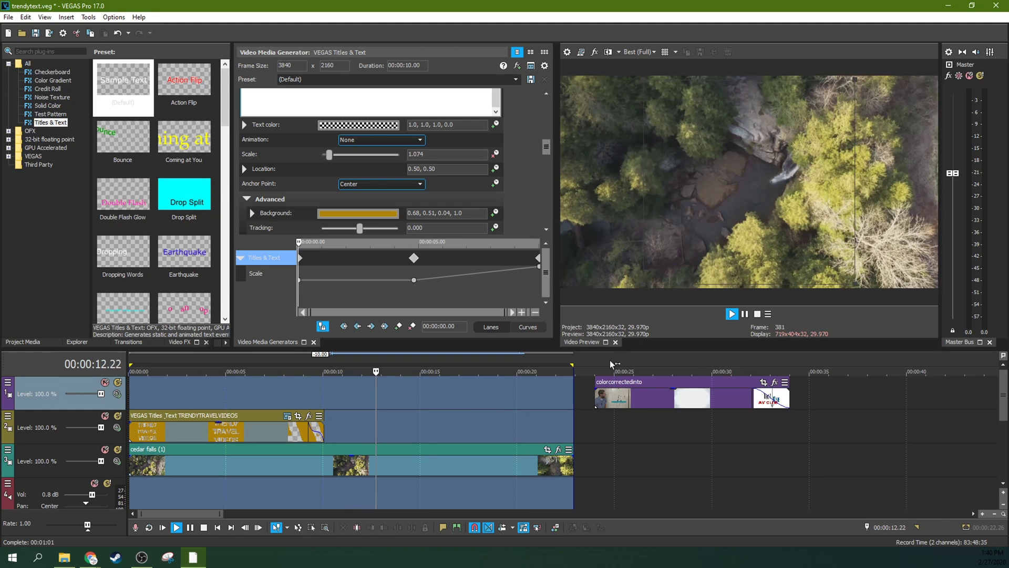
pyautogui.click(744, 314)
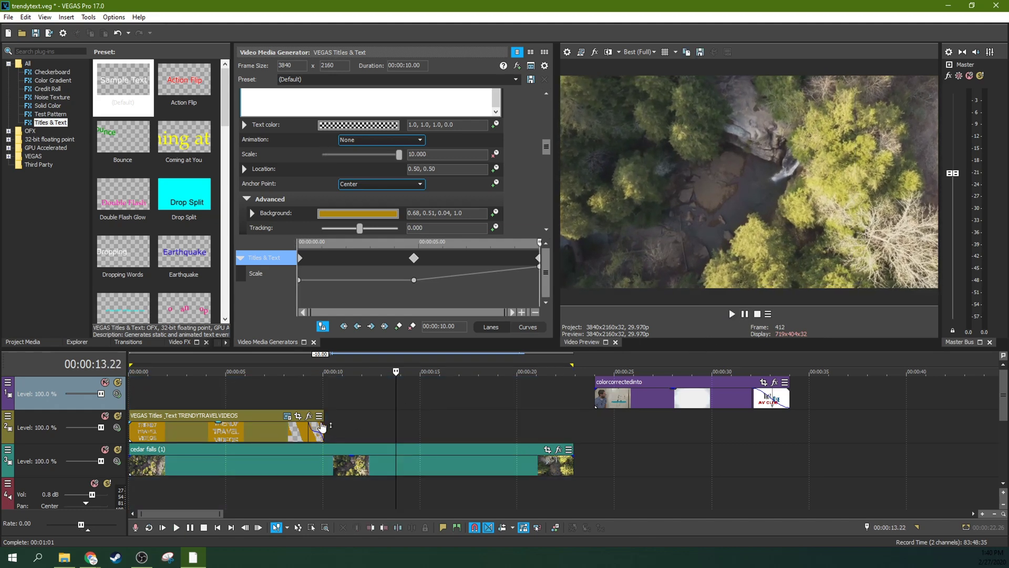
pyautogui.rightClick(314, 429)
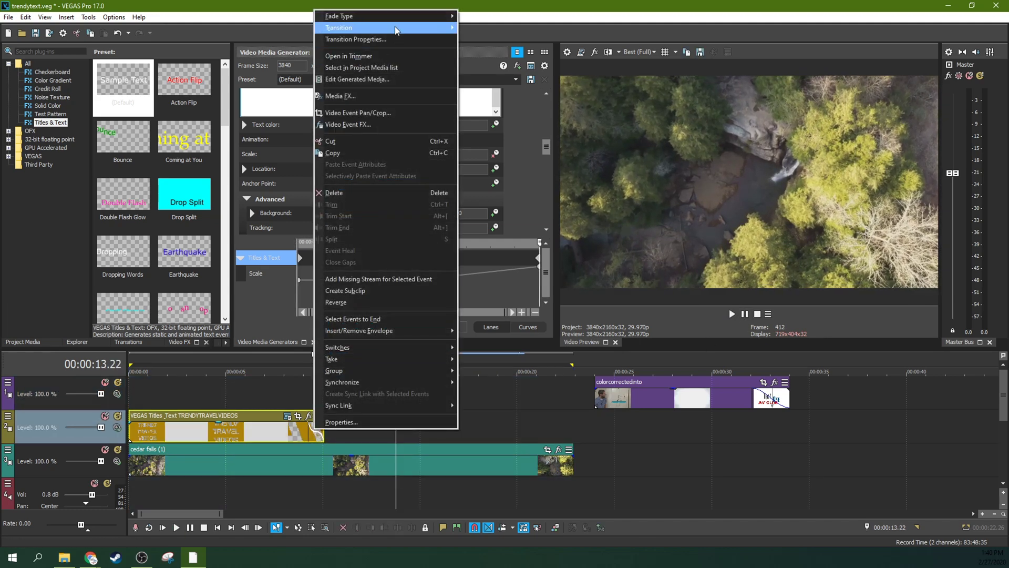
# - Apply a fast logarithmic fade-out to the title and preview it near 9 seconds
pyautogui.moveTo(401, 18)
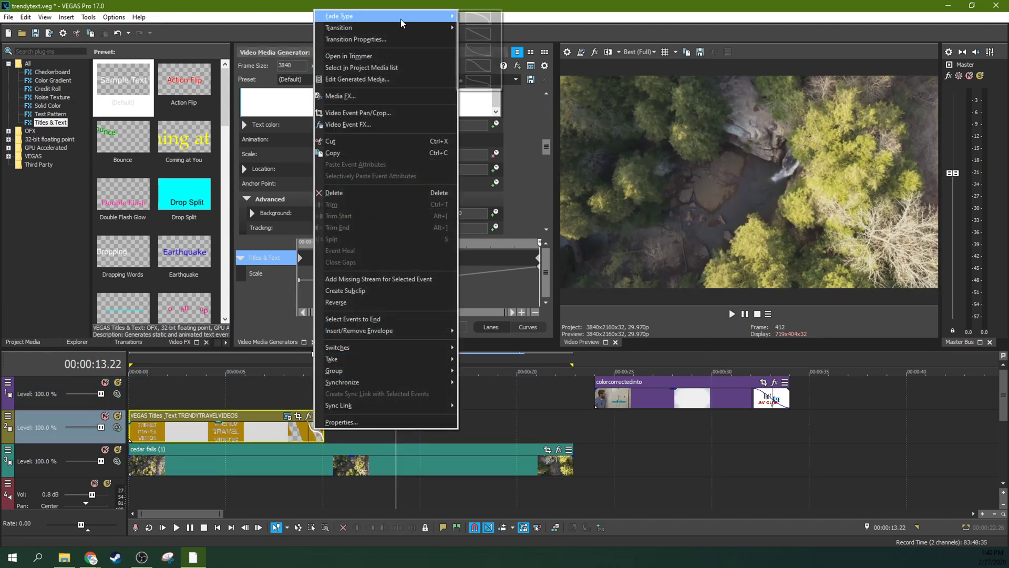
pyautogui.click(477, 50)
pyautogui.click(308, 381)
pyautogui.press('space')
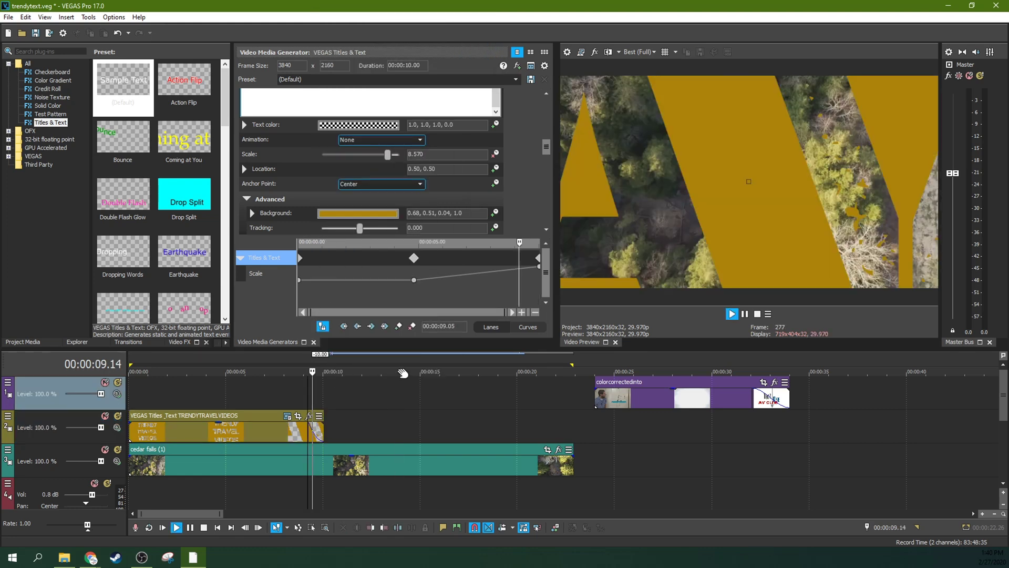
pyautogui.press('Return')
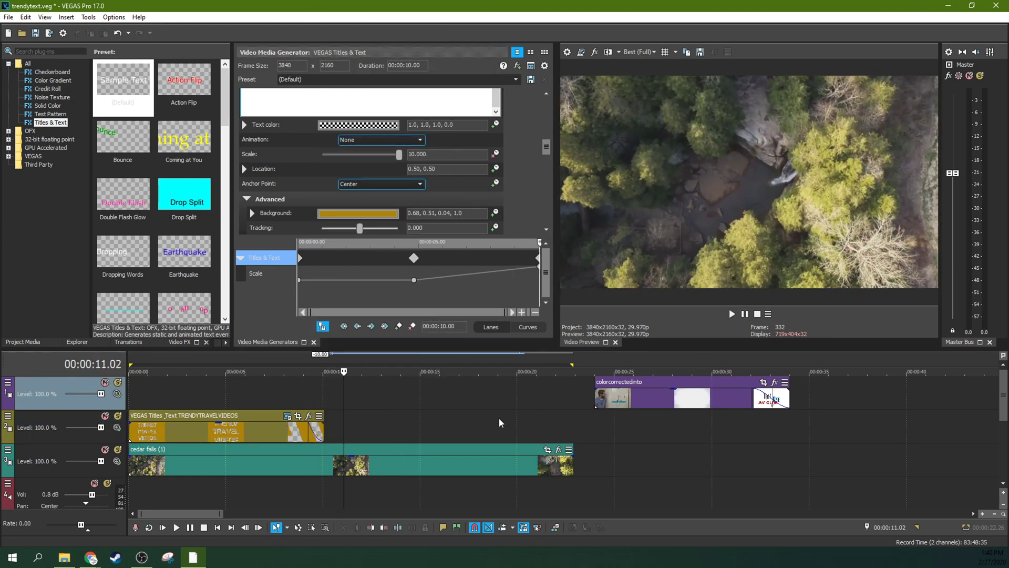
# - Lengthen the title's fade-out to 00:00:01.09 and scrub through the result
pyautogui.moveTo(310, 423); pyautogui.dragTo(301, 425)
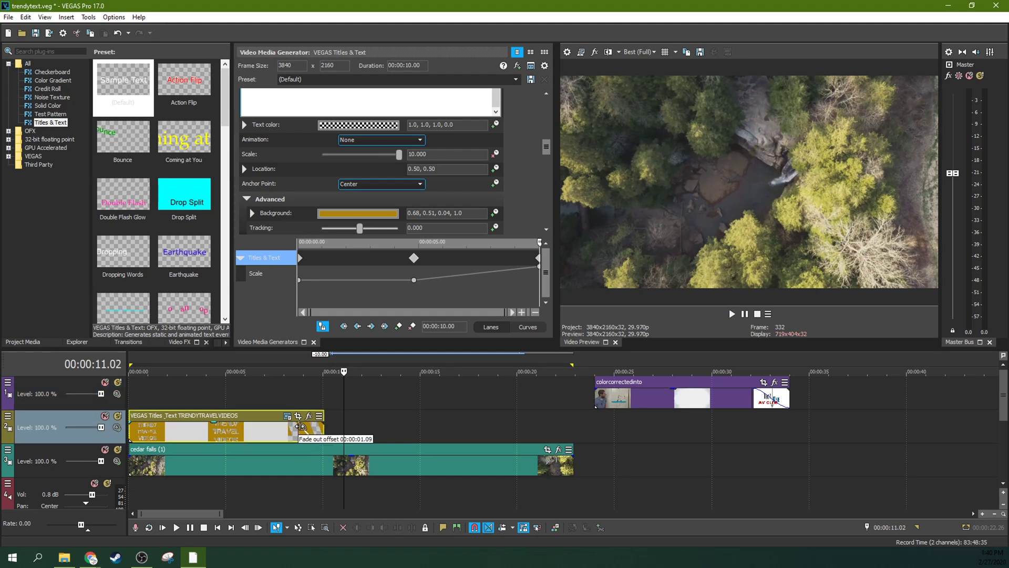
pyautogui.click(442, 395)
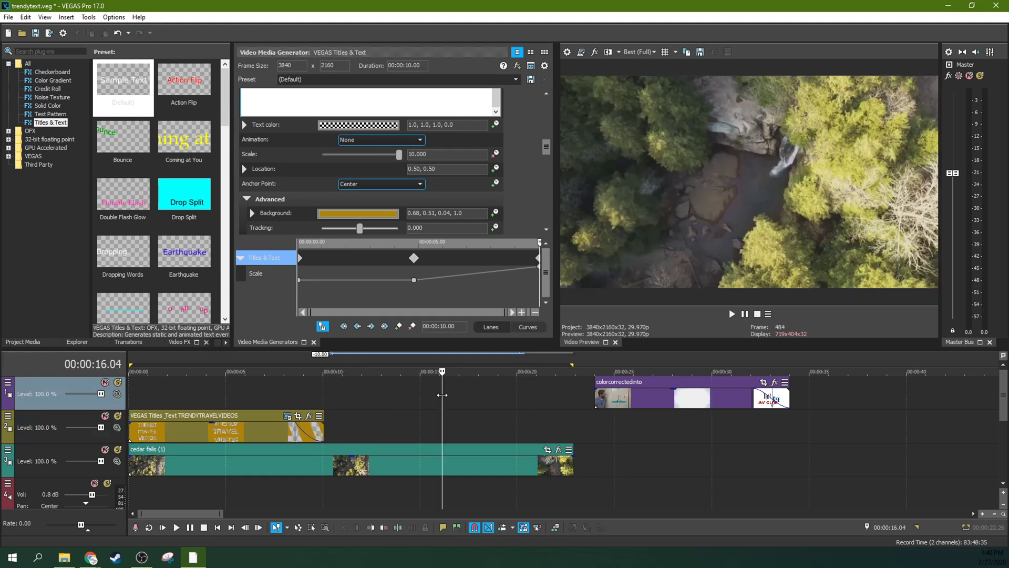
pyautogui.click(268, 413)
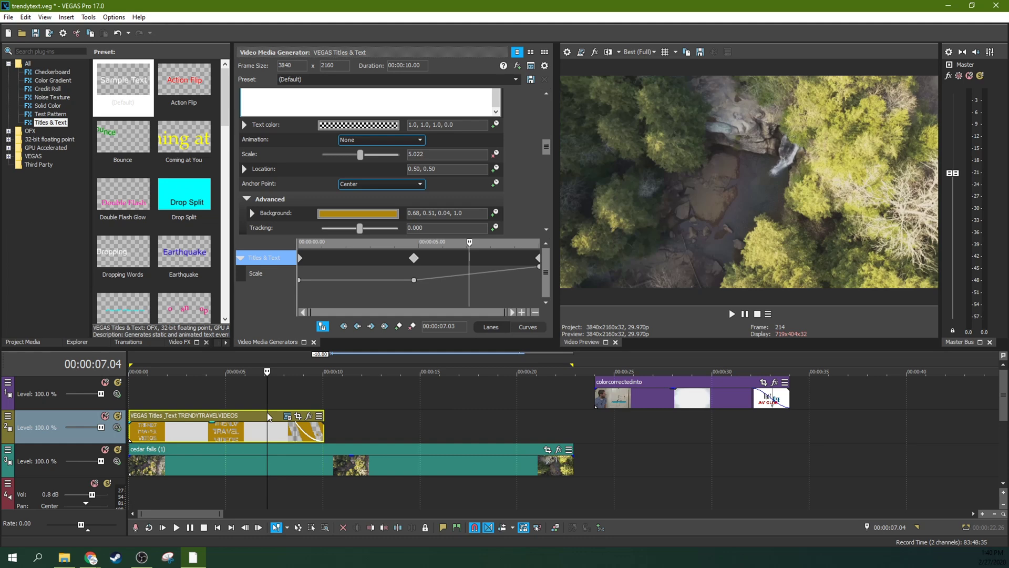
pyautogui.click(242, 391)
pyautogui.click(201, 395)
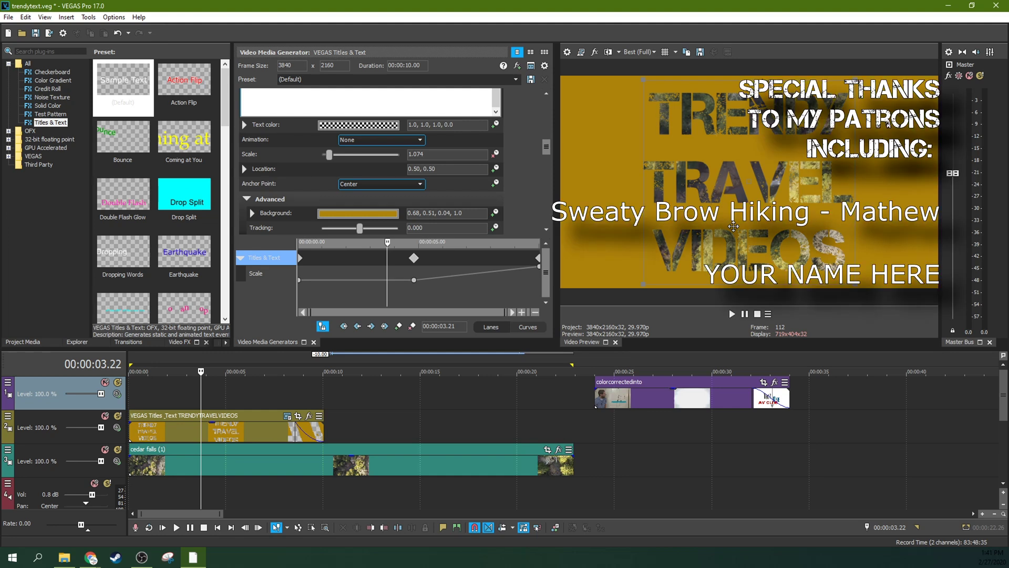
pyautogui.click(448, 435)
pyautogui.click(513, 428)
pyautogui.click(522, 427)
pyautogui.click(541, 425)
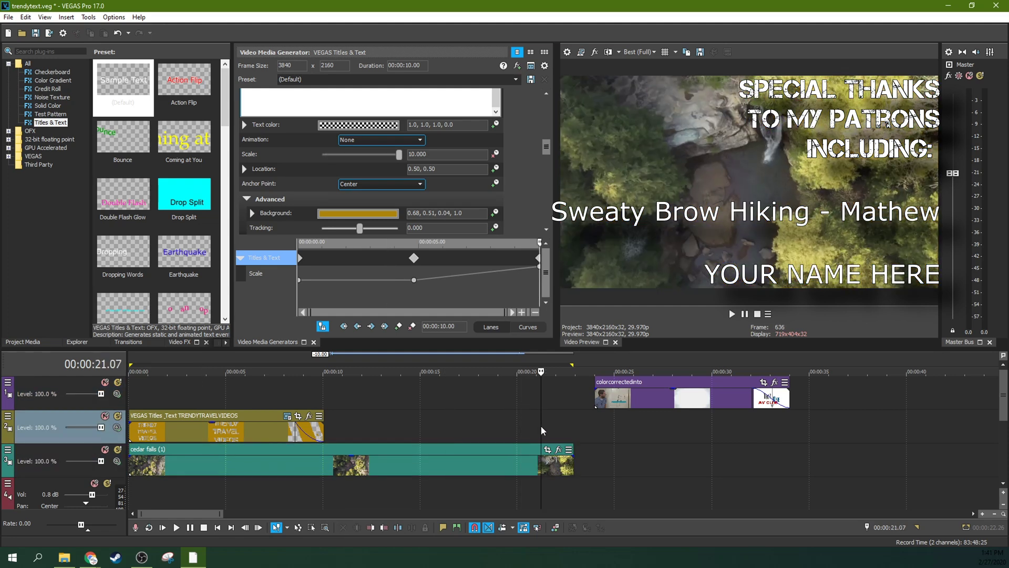
pyautogui.click(403, 430)
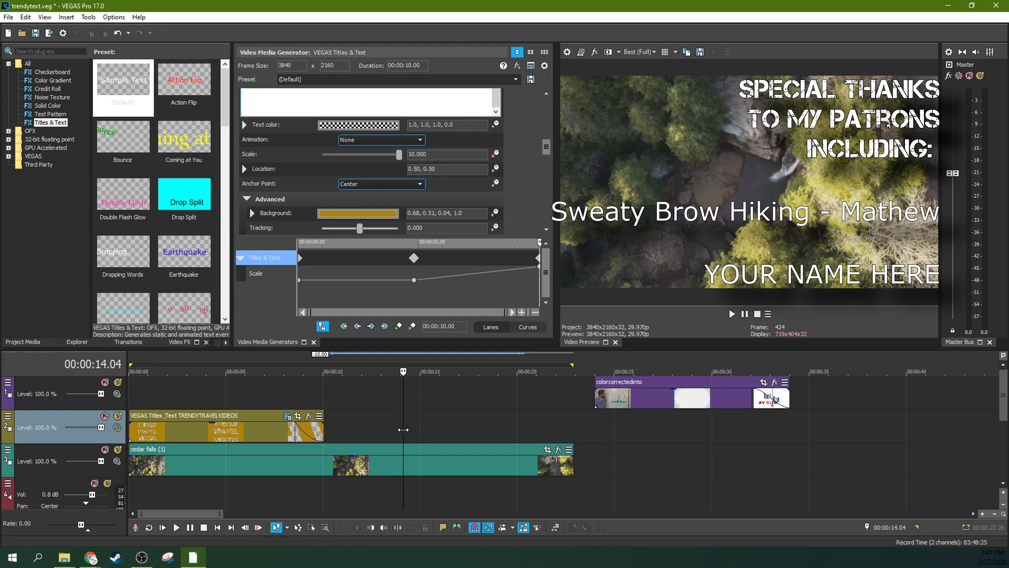
pyautogui.click(531, 431)
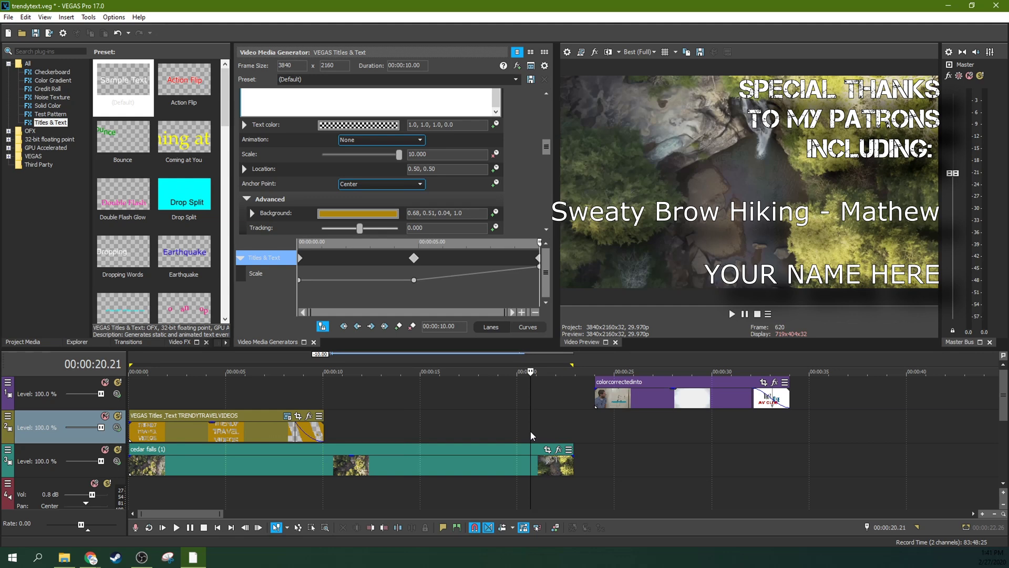